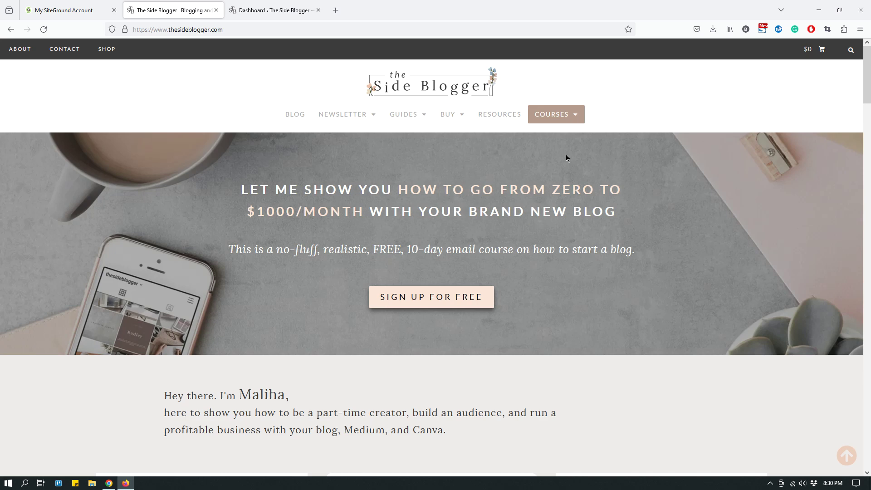
Look at the SiteGround account home page alongside The Side Blogger website's home page
left_click(39, 11)
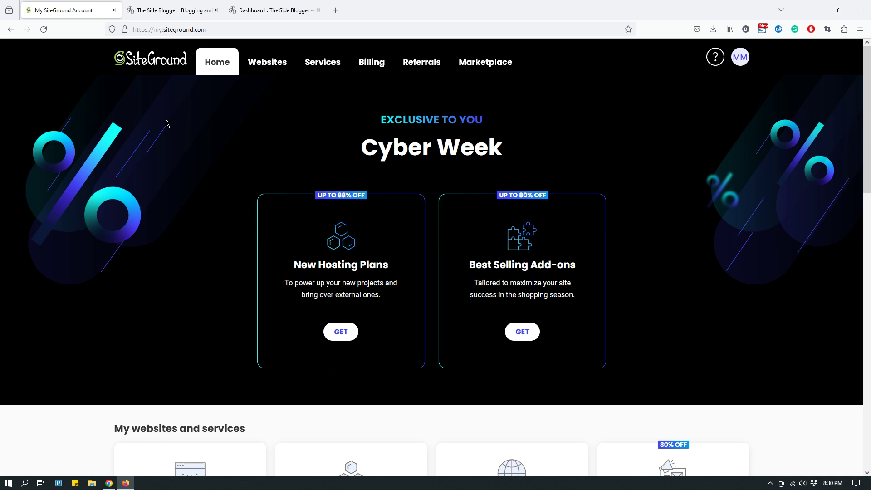
left_click(168, 10)
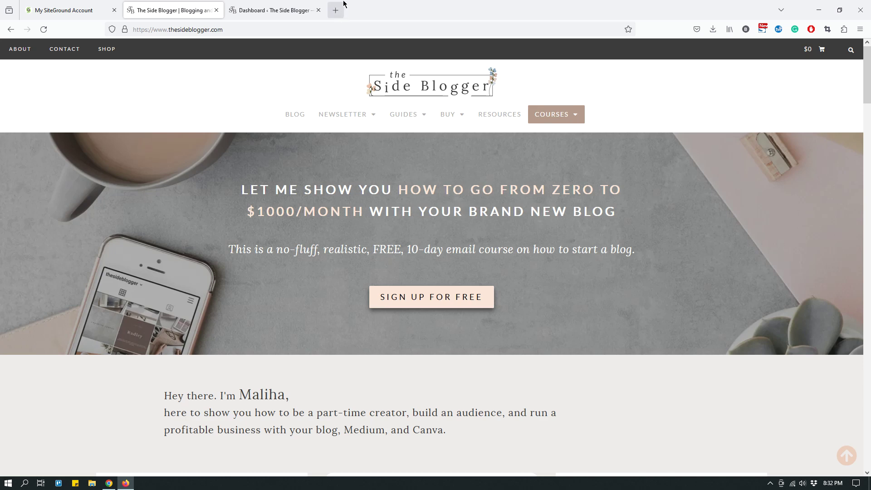
left_click(70, 10)
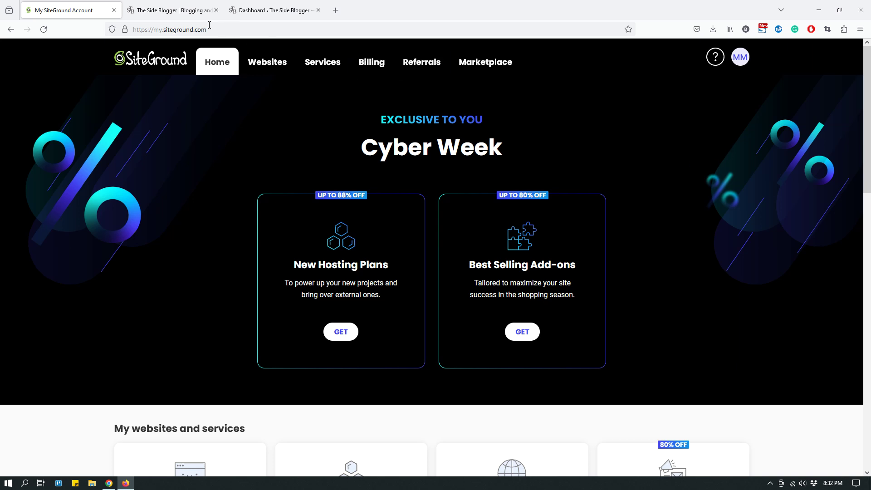
left_click(192, 12)
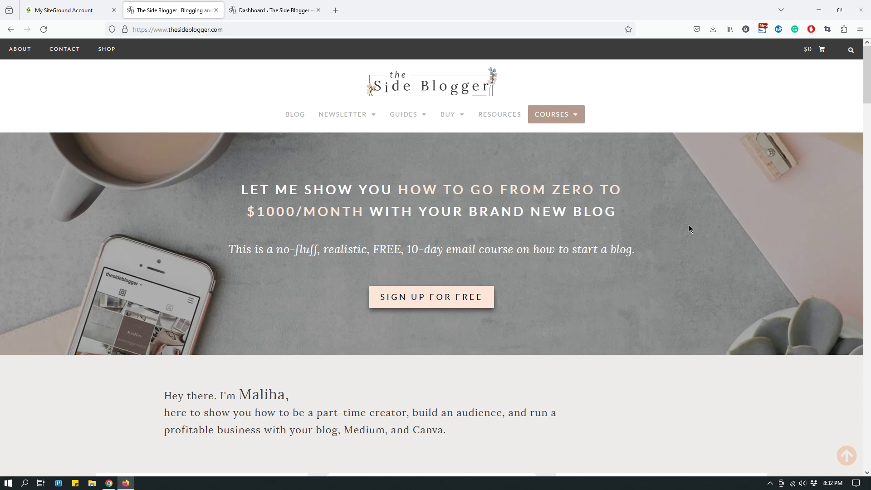
left_click(34, 10)
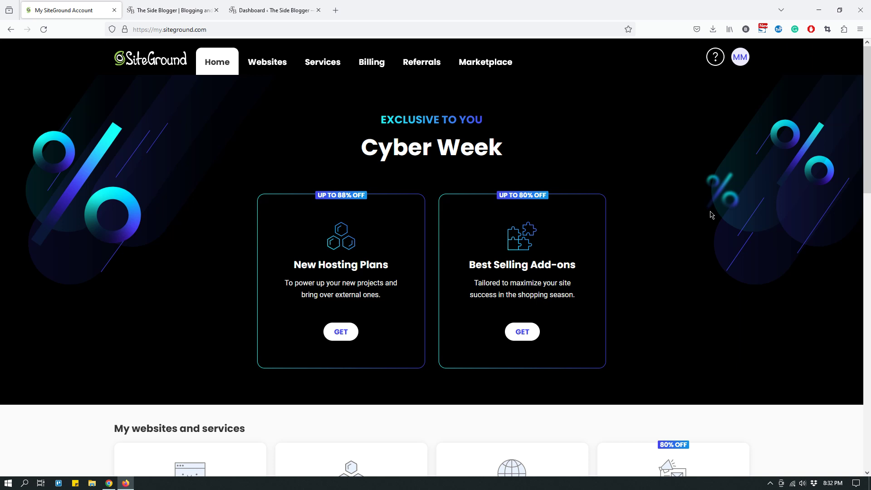
left_click(177, 9)
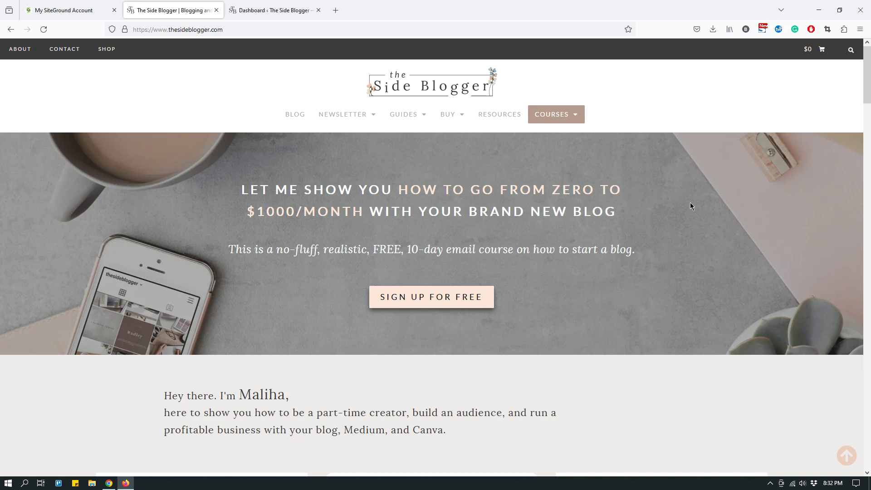
Open the WordPress Updates page in The Side Blogger's admin dashboard and review the list of plugins with available updates
left_click(284, 16)
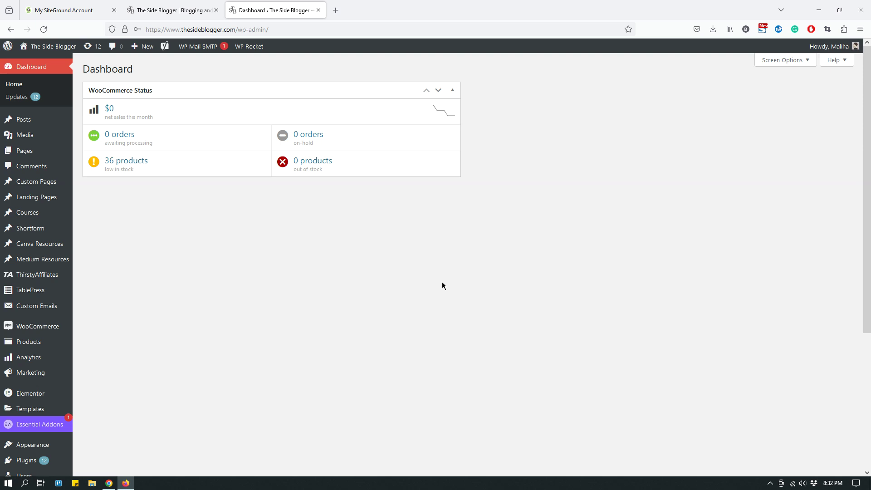
left_click(16, 98)
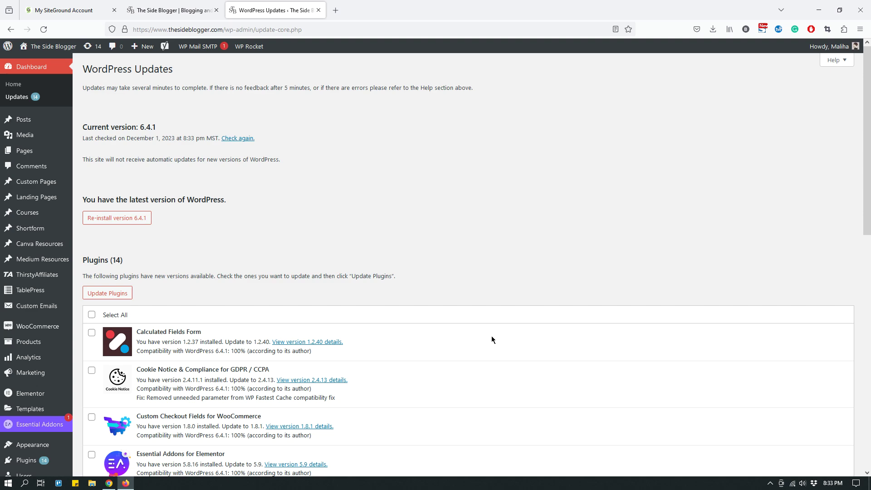
scroll(488, 333, "down", 12)
scroll(486, 332, "up", 7)
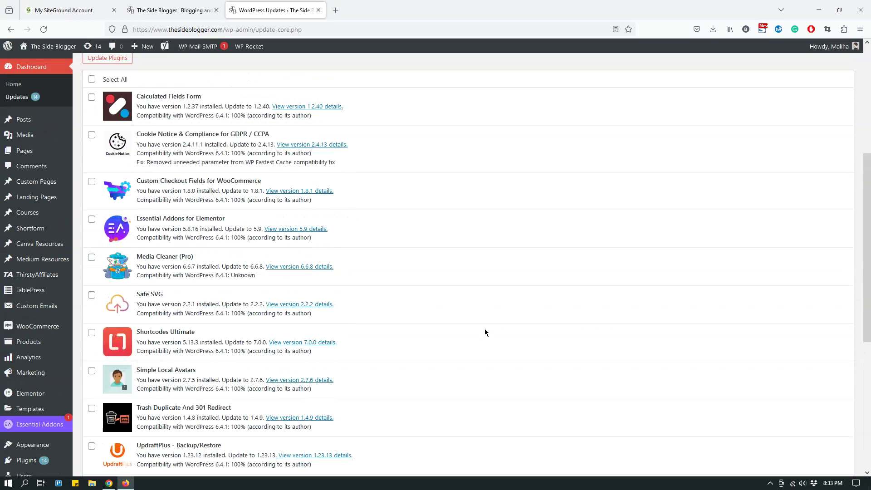
scroll(484, 332, "up", 5)
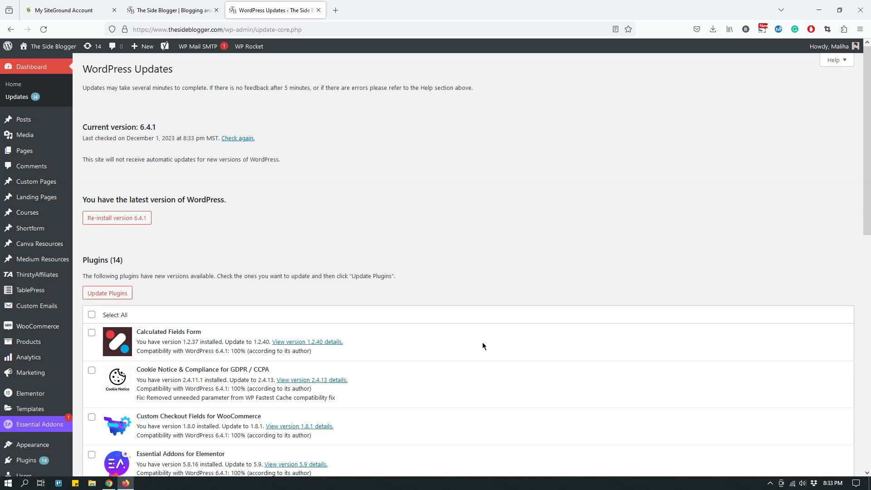
scroll(478, 332, "down", 10)
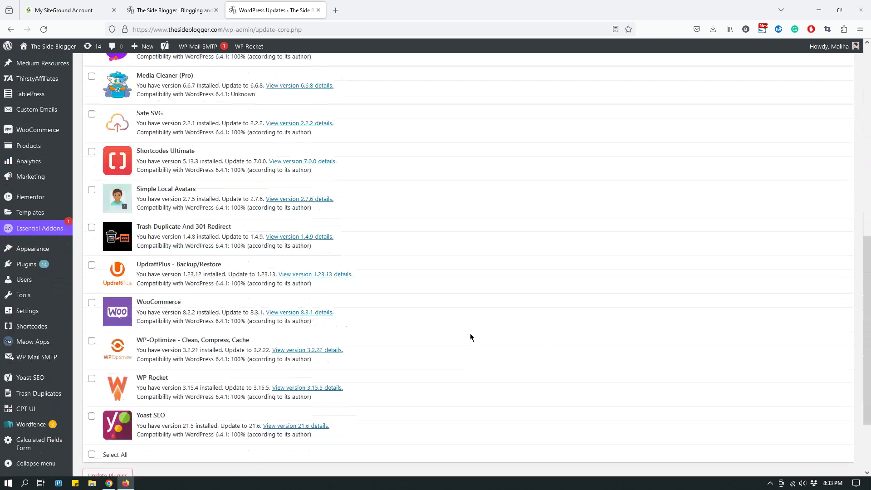
scroll(468, 338, "up", 10)
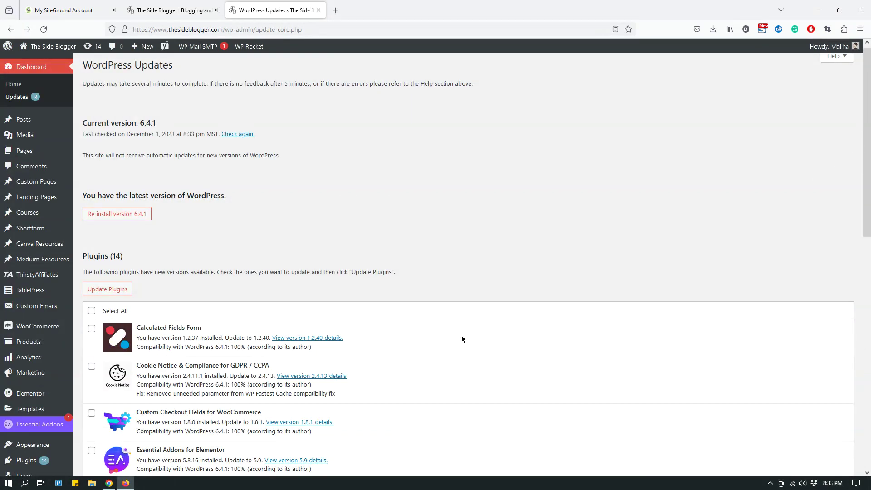
scroll(462, 339, "down", 3)
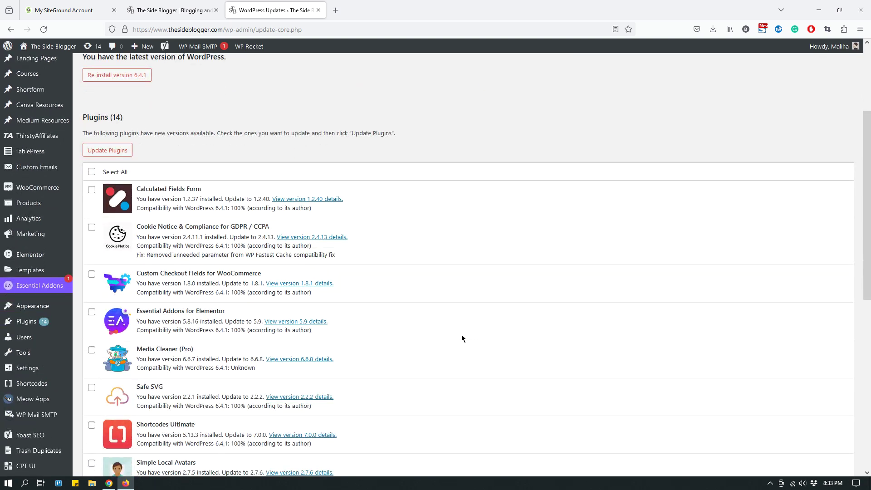
scroll(461, 335, "up", 3)
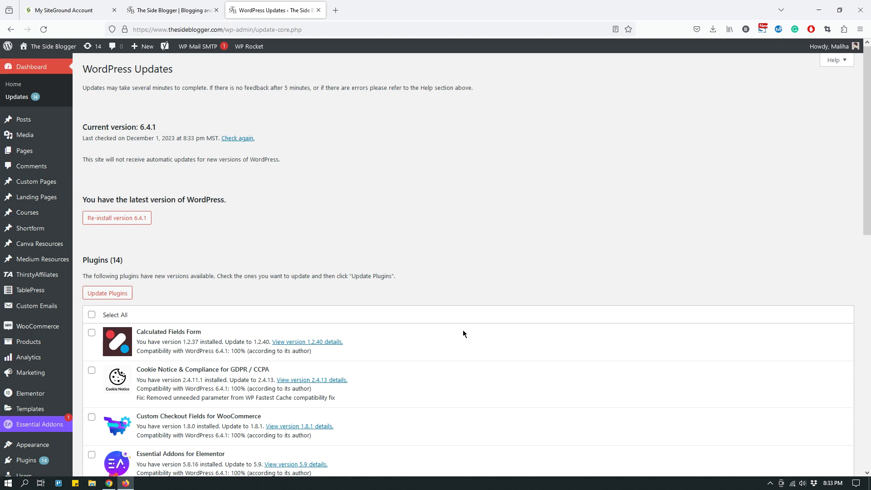
scroll(463, 333, "down", 2)
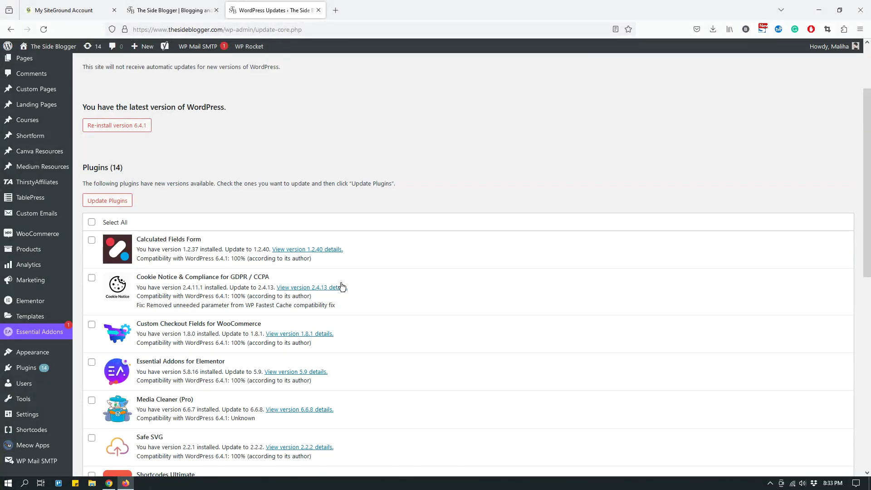
scroll(375, 290, "down", 3)
scroll(383, 301, "up", 4)
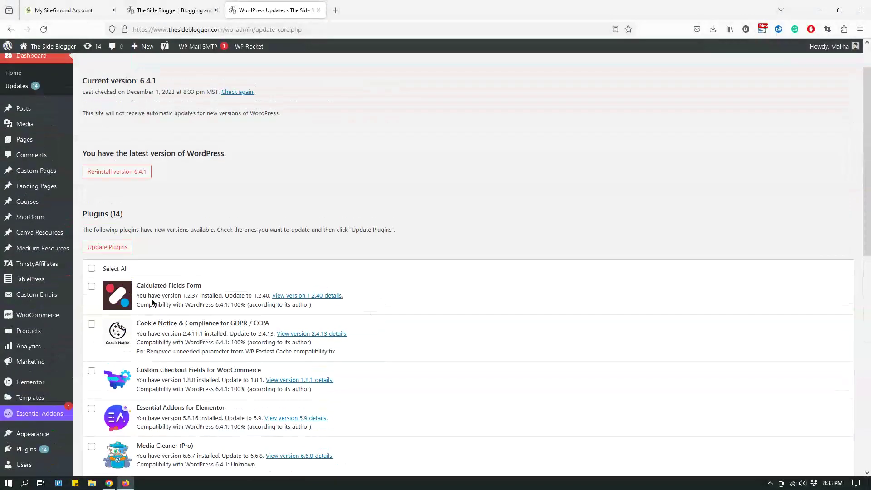
scroll(93, 272, "up", 1)
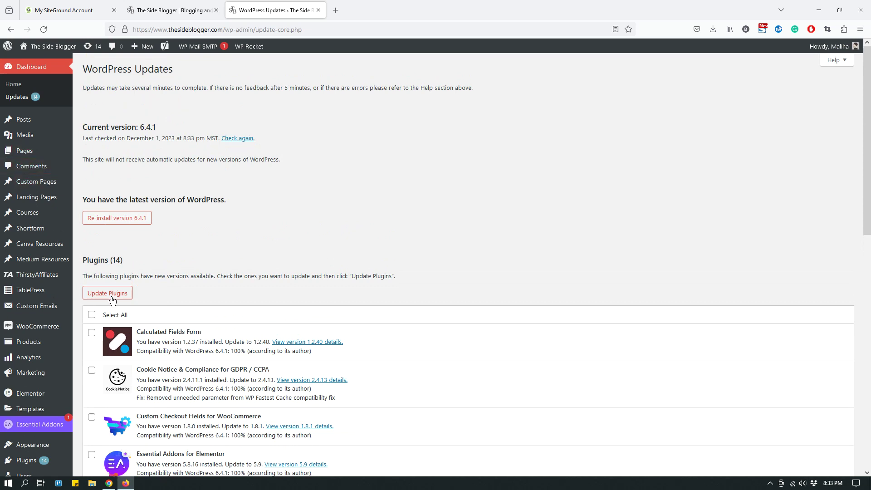
scroll(109, 297, "down", 1)
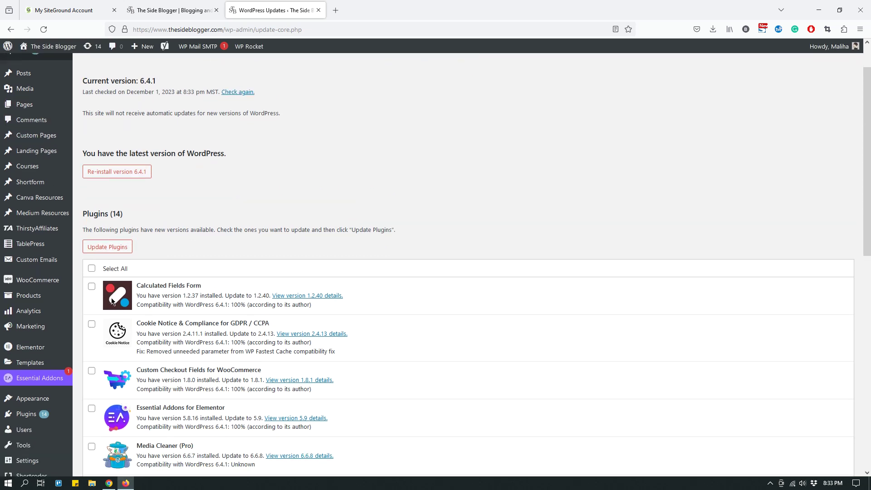
left_click(92, 287)
scroll(122, 257, "down", 2)
left_click(92, 194)
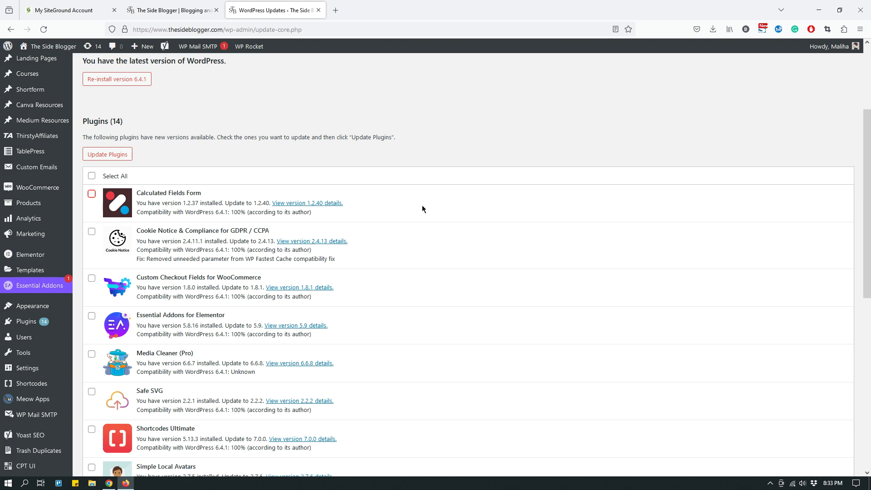
scroll(421, 208, "down", 2)
scroll(421, 207, "up", 4)
scroll(435, 220, "up", 1)
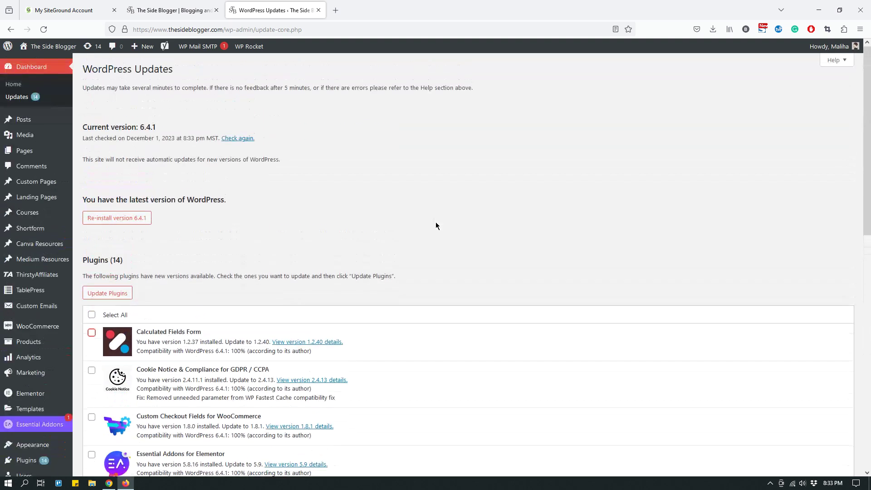
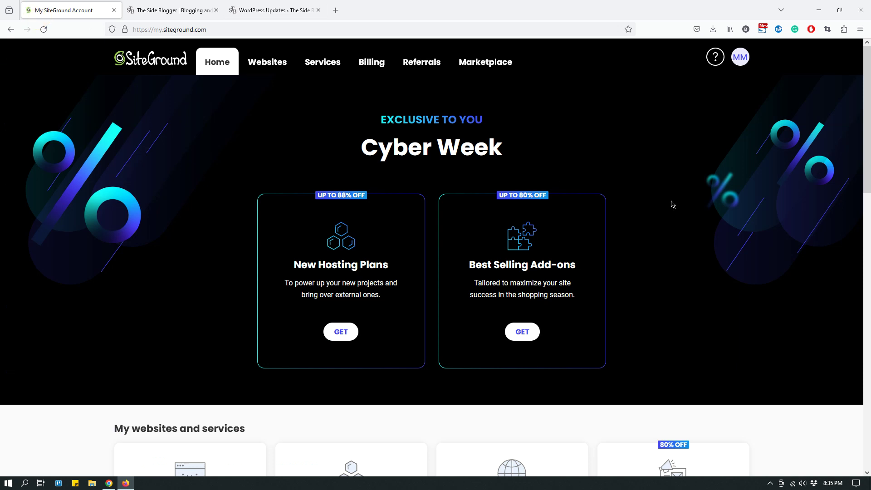
Switch to the SiteGround account home page and examine the My websites and services section
scroll(673, 204, "down", 3)
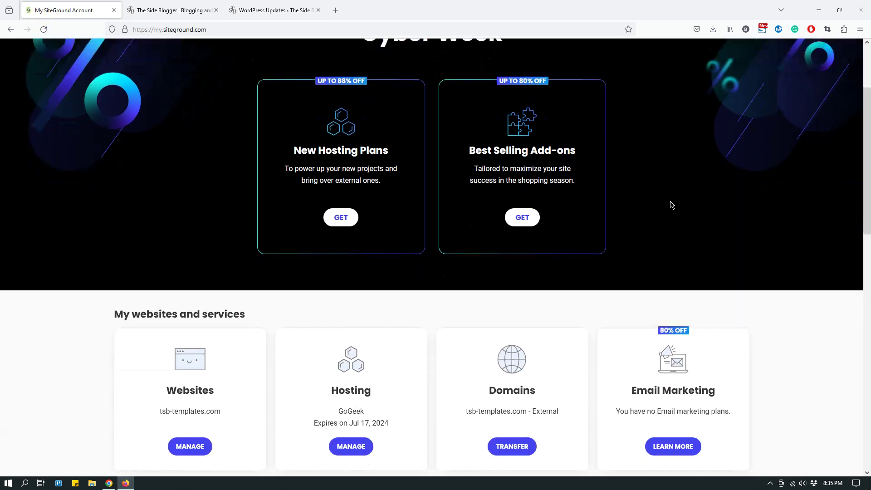
scroll(672, 205, "up", 3)
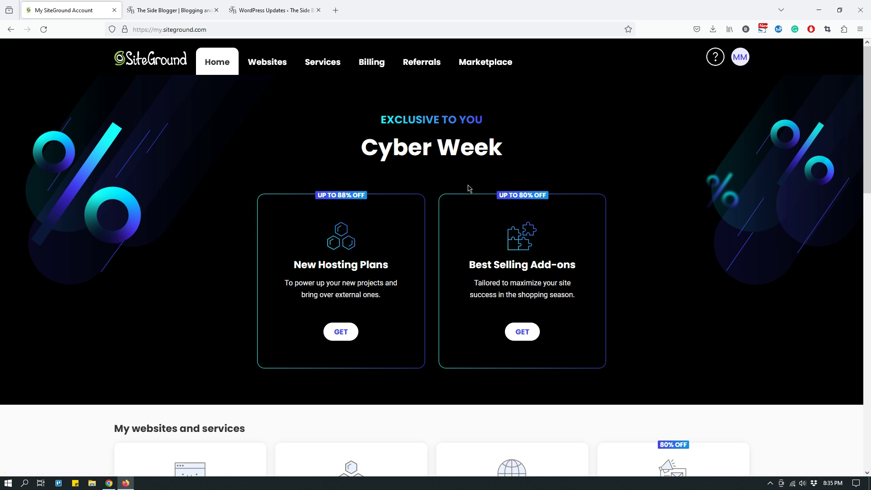
scroll(476, 170, "down", 5)
scroll(477, 172, "up", 5)
scroll(468, 209, "down", 5)
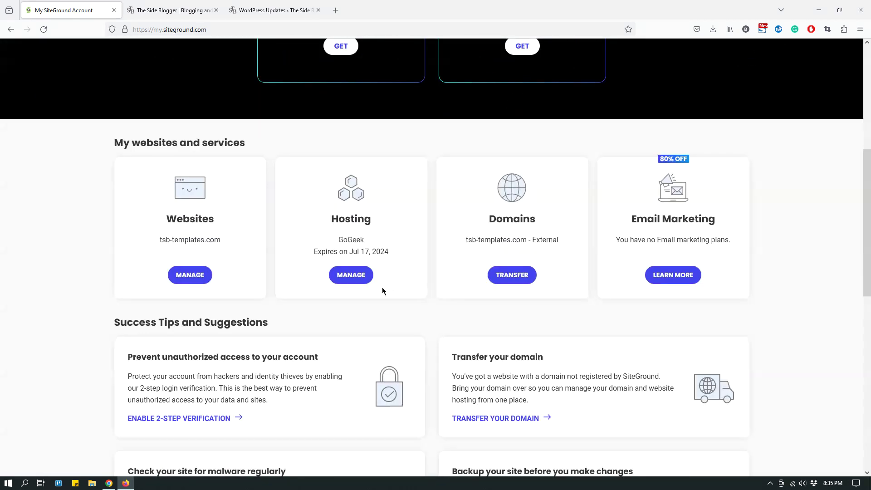
scroll(388, 288, "up", 5)
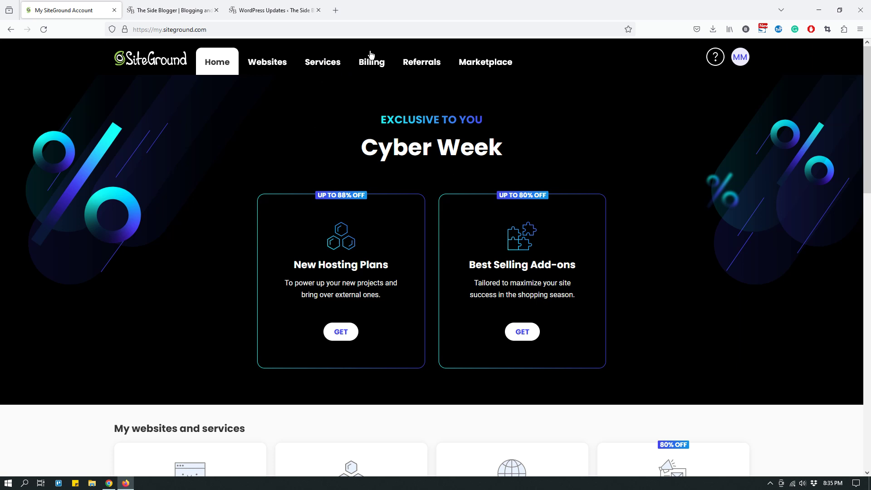
Search the web for "siteground pricing" in a new tab and open SiteGround's article on current shared hosting rates
left_click(336, 10)
type("site")
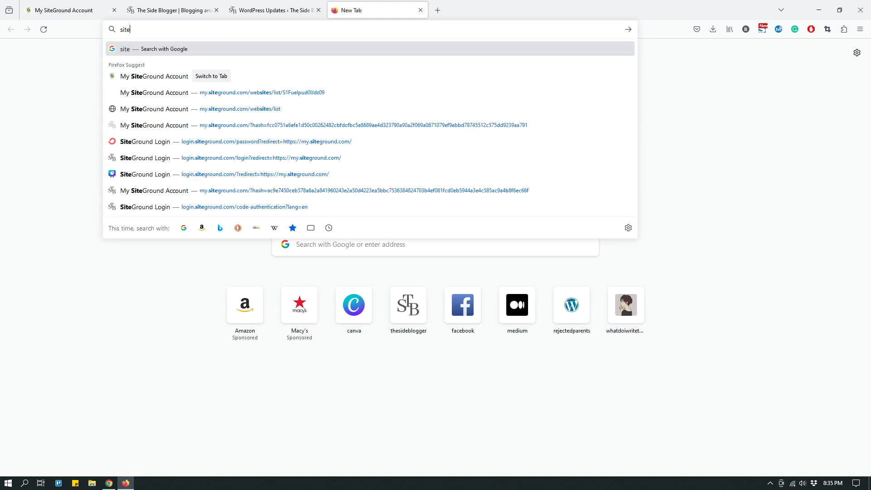
type("ground pricing")
key("Return")
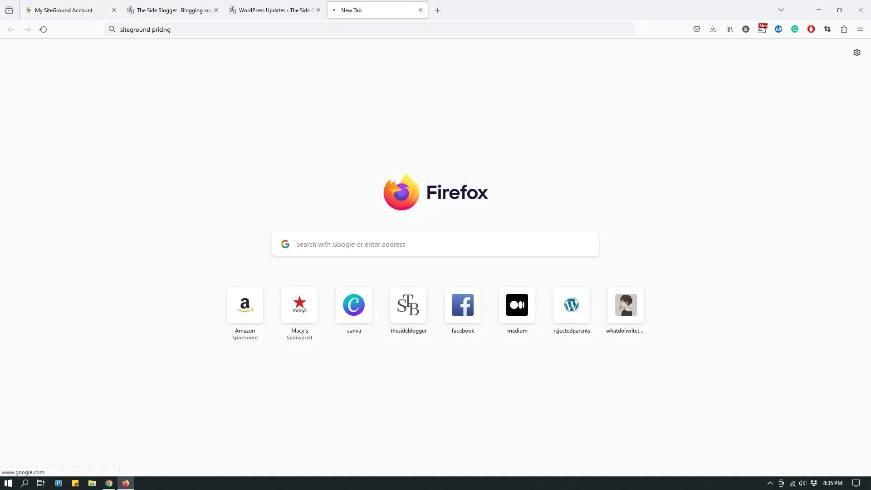
left_click(191, 157)
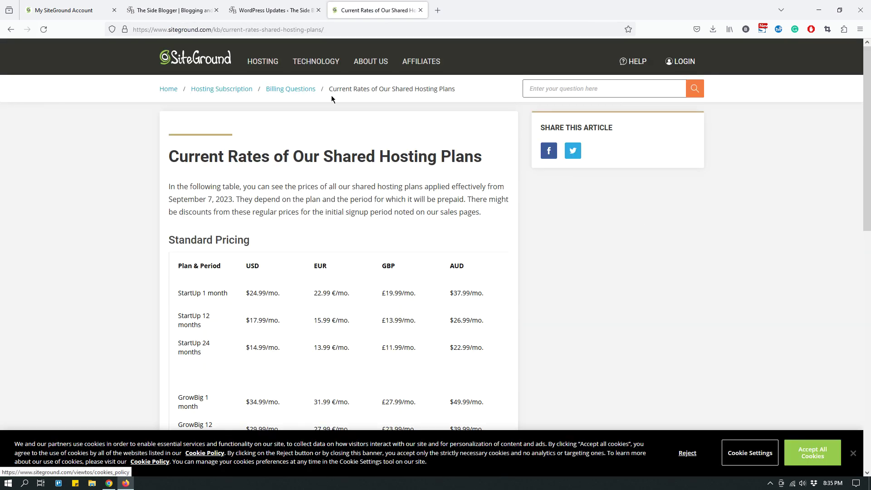
Open SiteGround's WordPress Hosting page and compare the prices and features of the StartUp, GrowBig and GoGeek plans
mouse_move(274, 64)
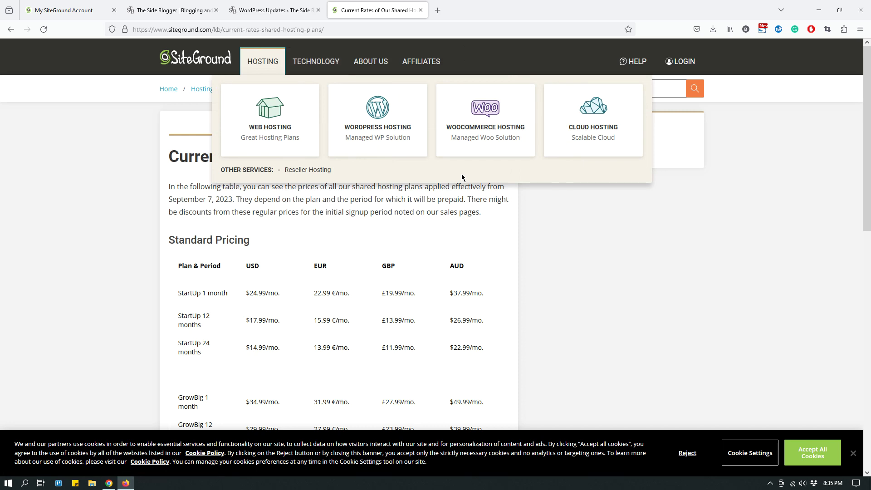
left_click(377, 117)
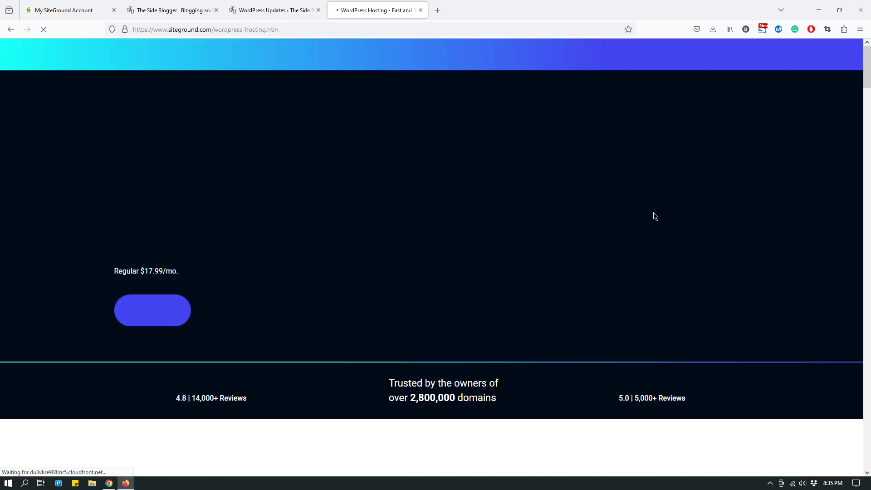
scroll(689, 211, "down", 5)
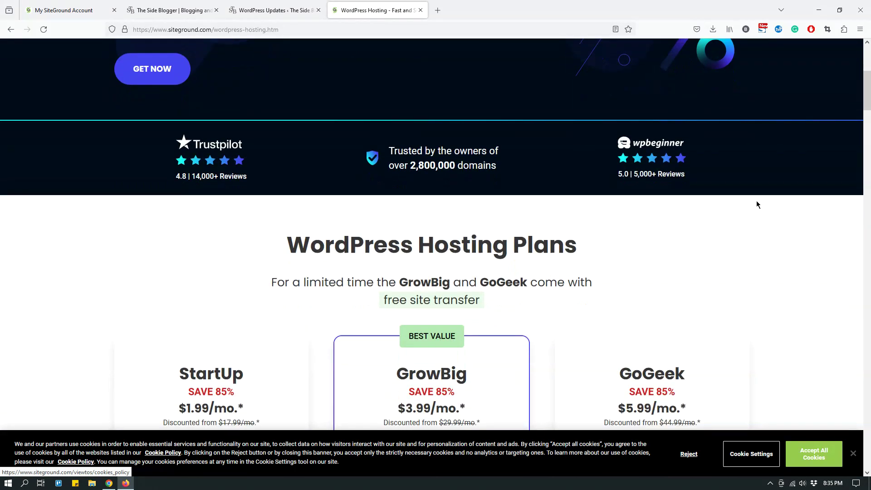
scroll(756, 205, "down", 5)
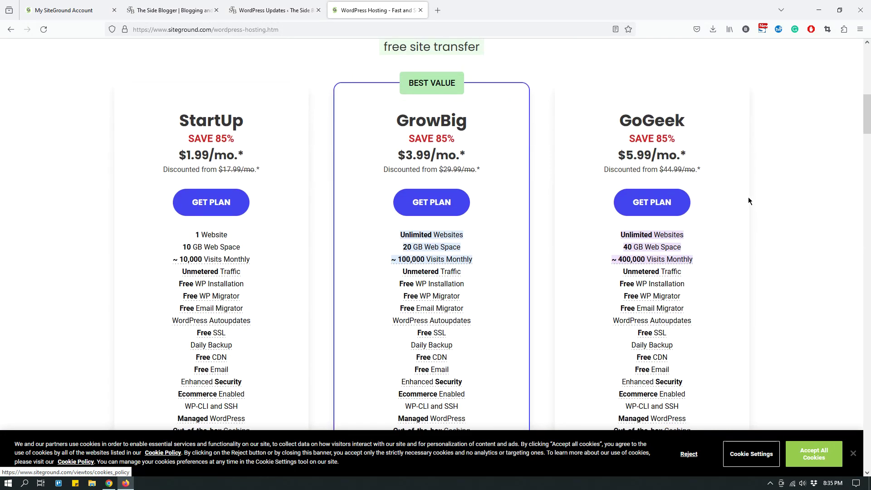
scroll(651, 188, "down", 2)
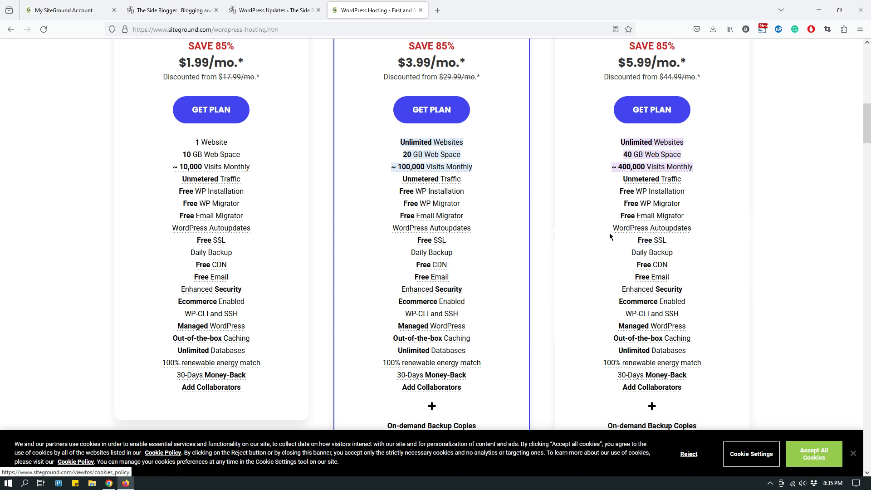
scroll(367, 177, "up", 2)
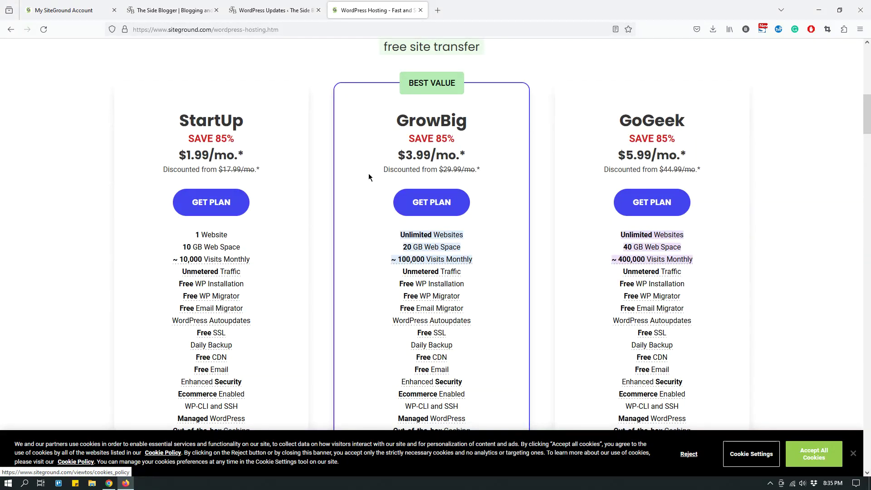
scroll(369, 174, "down", 2)
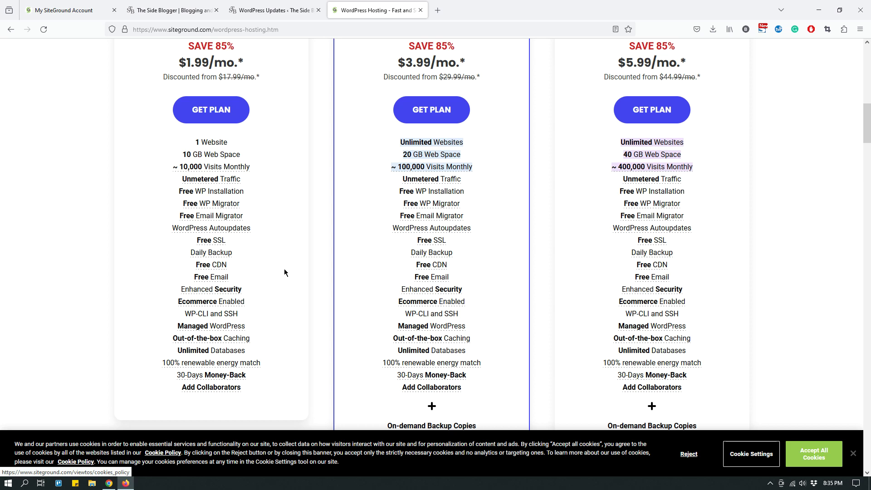
Compare the feature lists of the StartUp, GrowBig and GoGeek plans, including the extras of the two higher plans
scroll(285, 271, "up", 2)
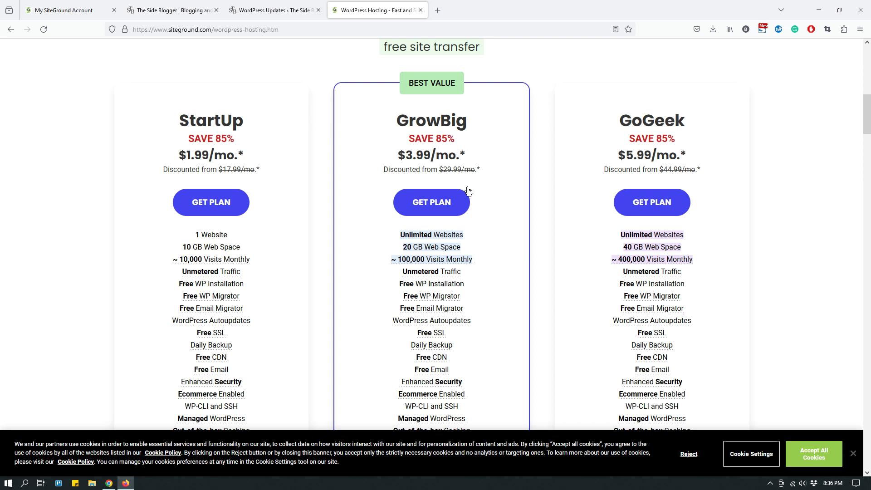
scroll(467, 190, "down", 4)
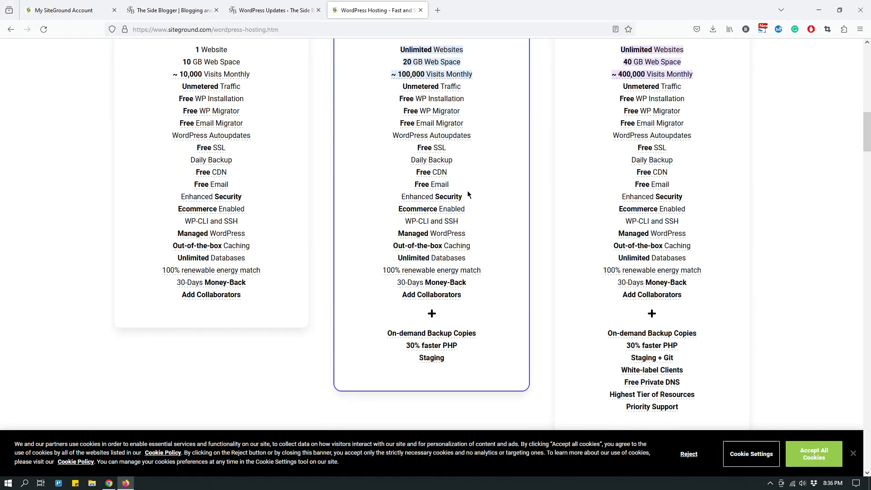
scroll(468, 195, "up", 5)
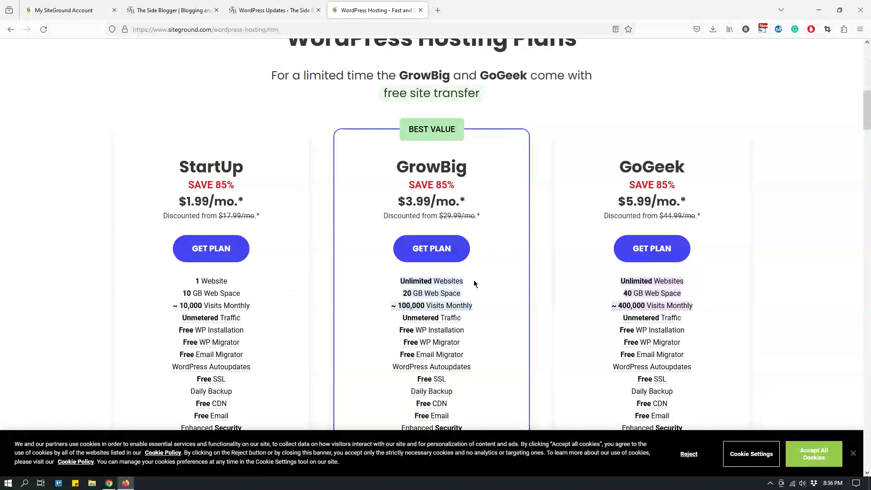
scroll(474, 284, "down", 3)
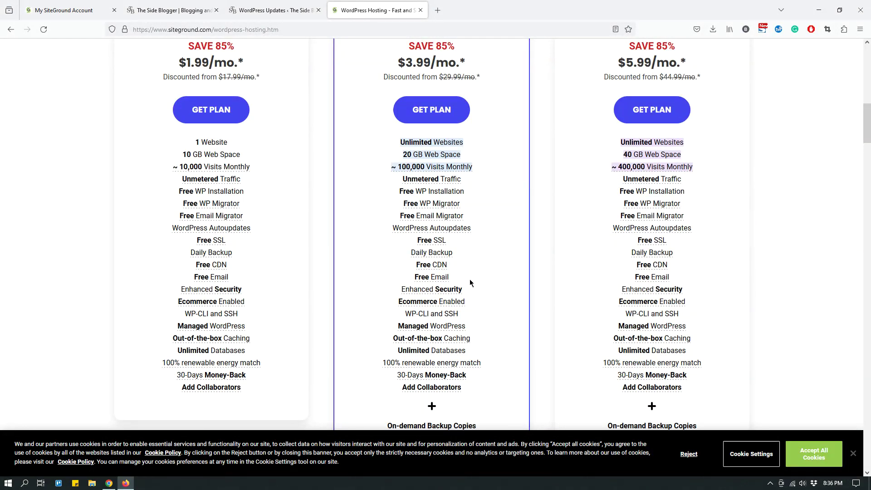
scroll(469, 281, "down", 2)
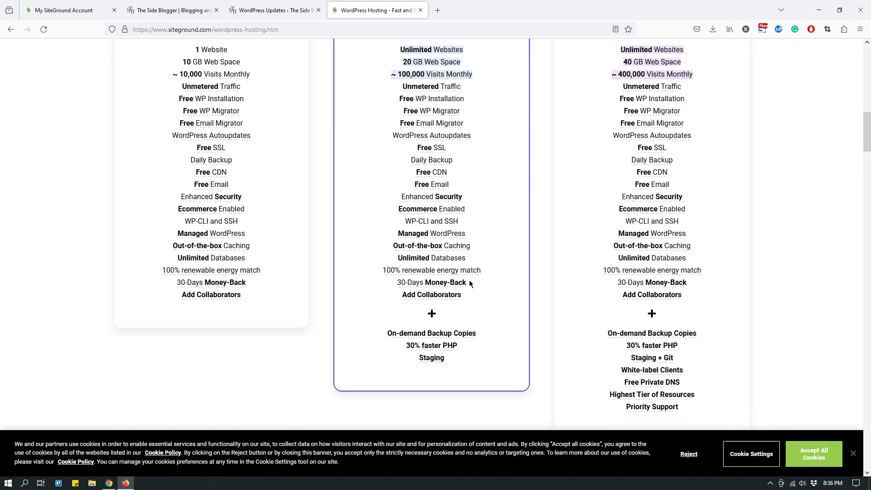
scroll(469, 282, "up", 3)
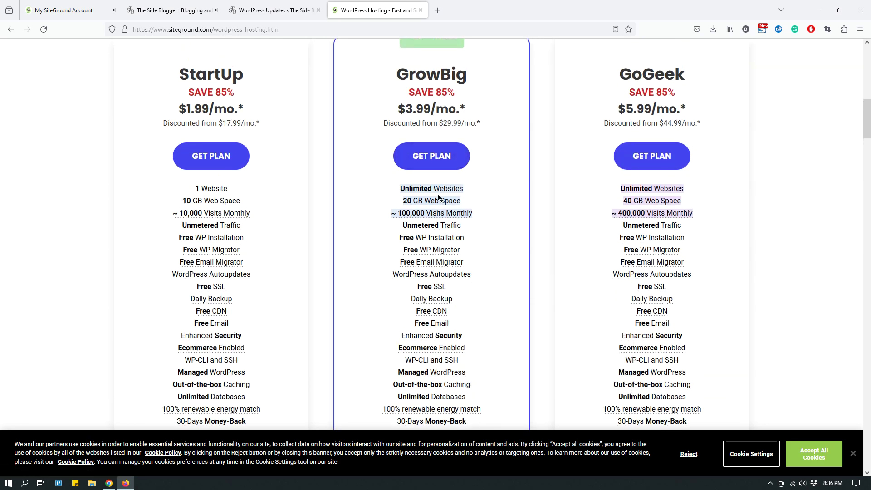
scroll(460, 222, "down", 2)
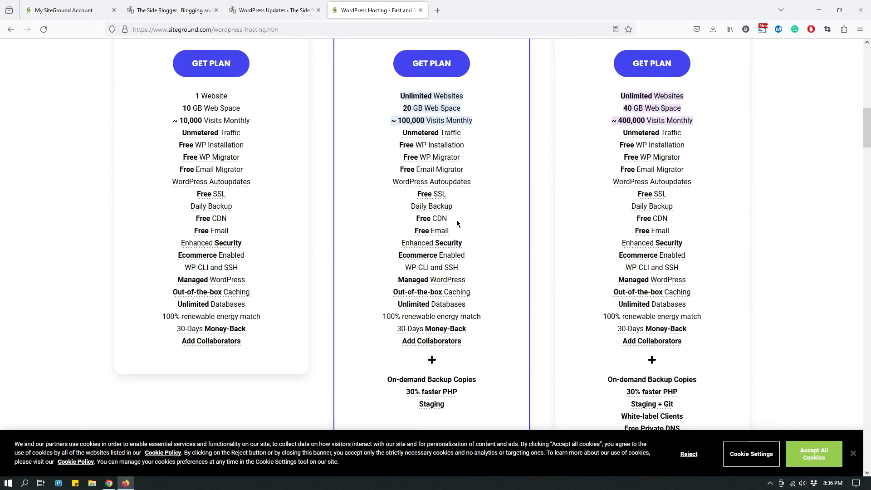
scroll(456, 220, "down", 2)
Highlight the GrowBig plan's name and its On-demand Backup Copies and 30% faster PHP extras on the plans page
left_click_drag(384, 287, 476, 291)
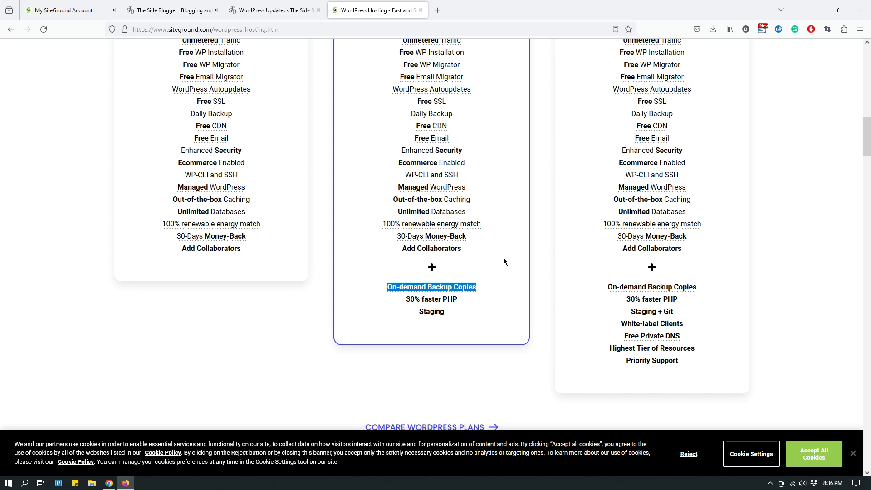
scroll(494, 272, "up", 3)
scroll(489, 276, "down", 2)
scroll(489, 281, "up", 5)
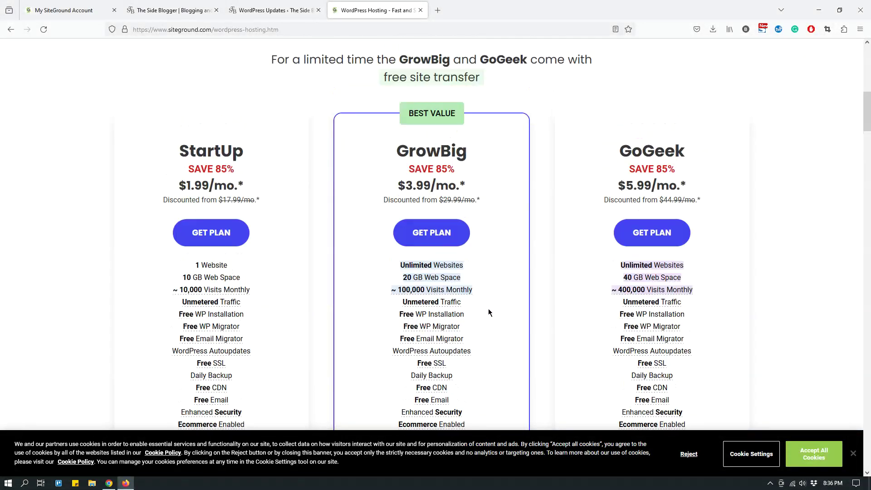
scroll(488, 309, "up", 3)
left_click_drag(398, 259, 470, 257)
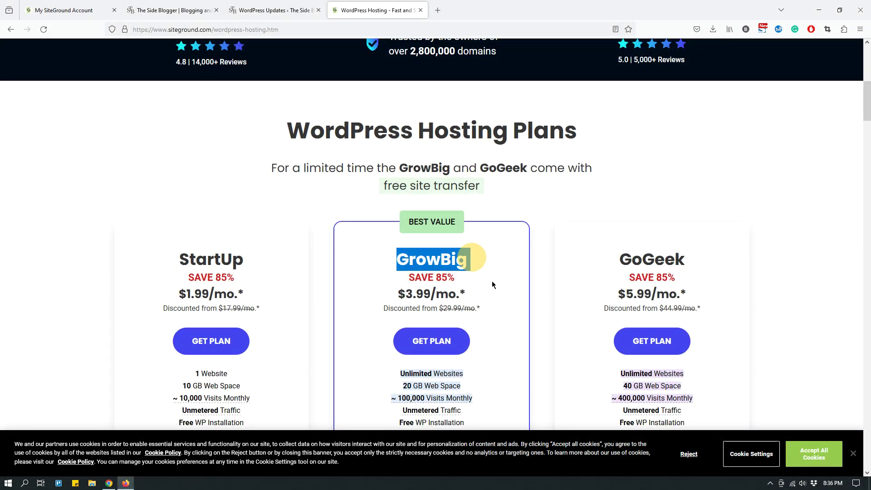
scroll(499, 297, "down", 8)
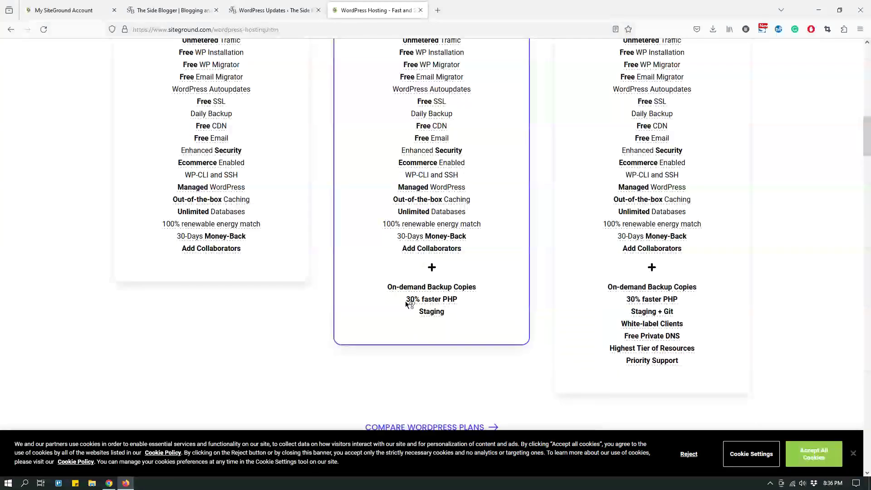
left_click_drag(384, 287, 483, 292)
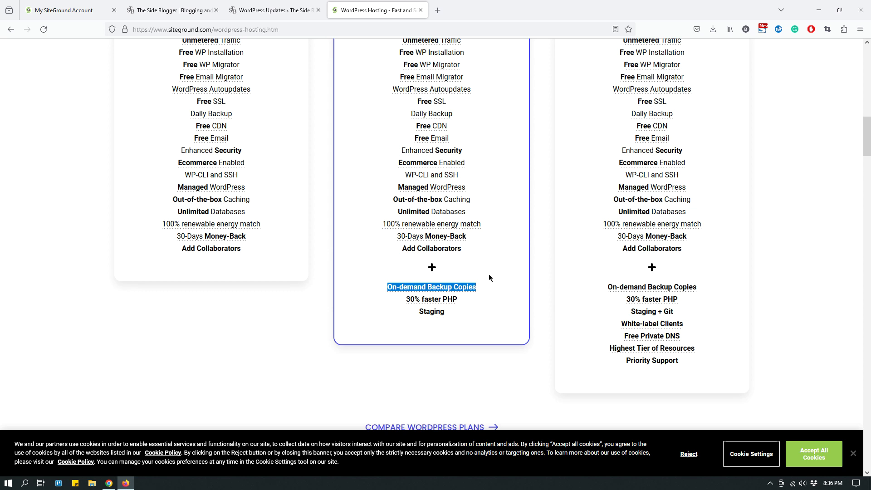
left_click_drag(399, 300, 473, 298)
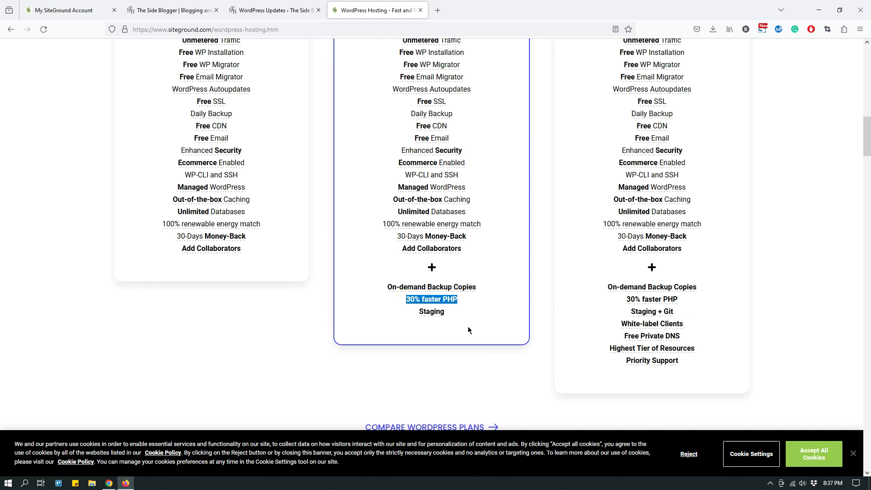
Highlight the GrowBig plan name again and look over the introductory section of the WordPress Hosting page
scroll(475, 324, "up", 6)
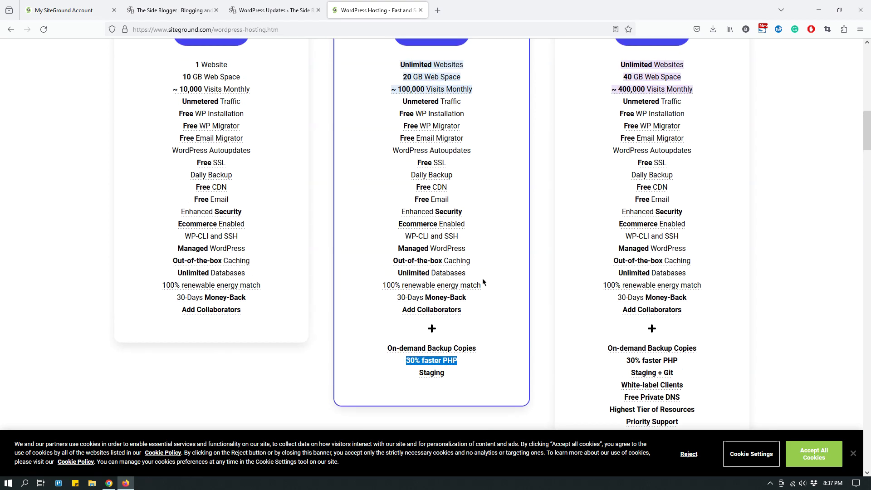
left_click_drag(395, 167, 481, 167)
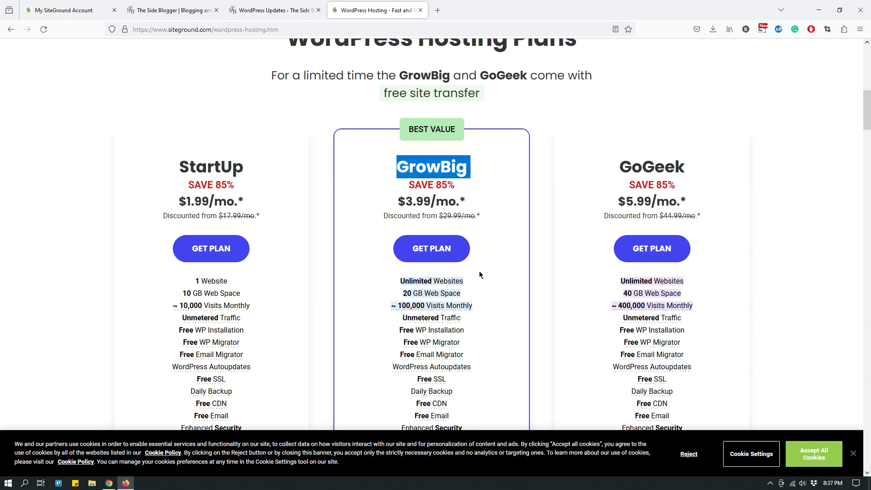
scroll(493, 293, "up", 3)
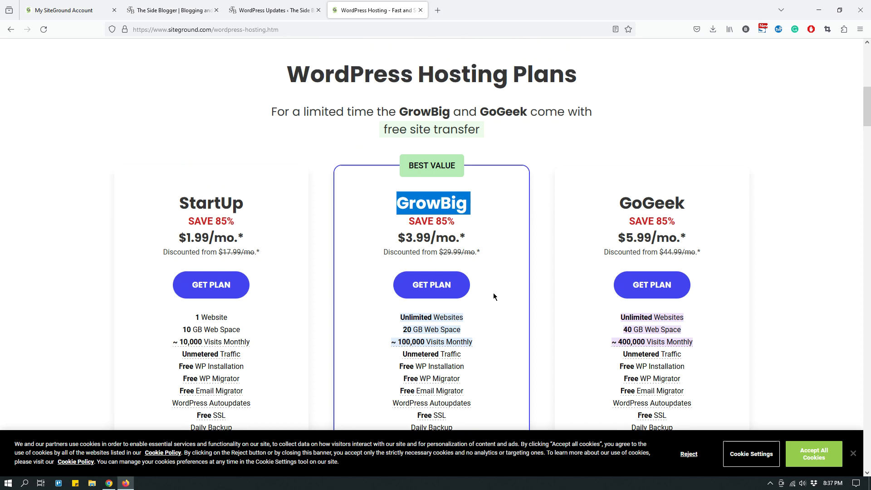
scroll(489, 304, "up", 3)
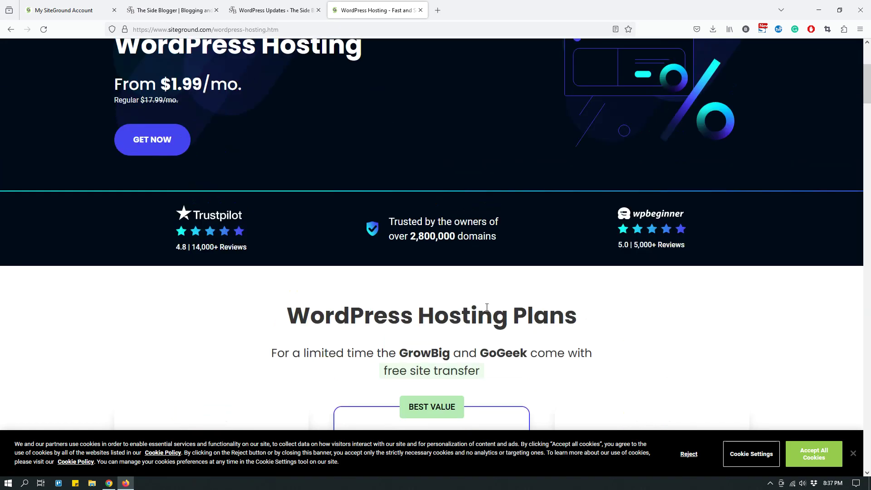
scroll(485, 313, "up", 4)
scroll(483, 304, "down", 4)
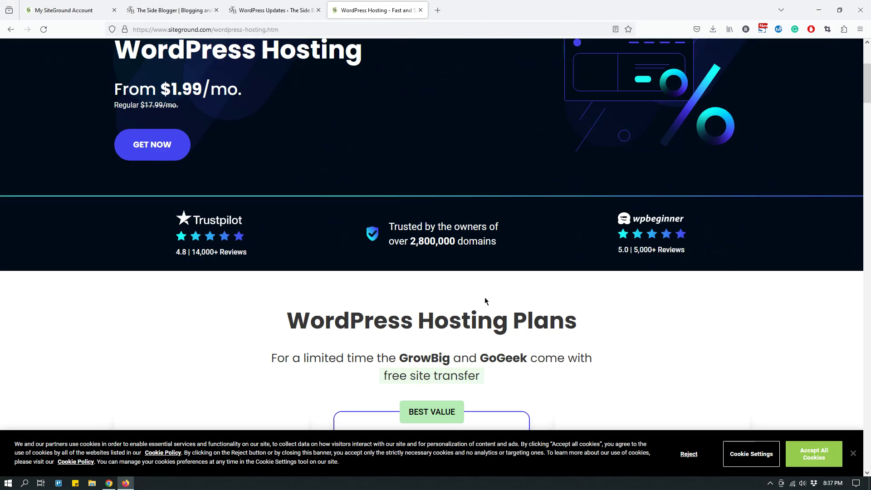
Look over the SiteGround account home page and review the pending plugin updates on the WordPress Updates page
left_click(70, 10)
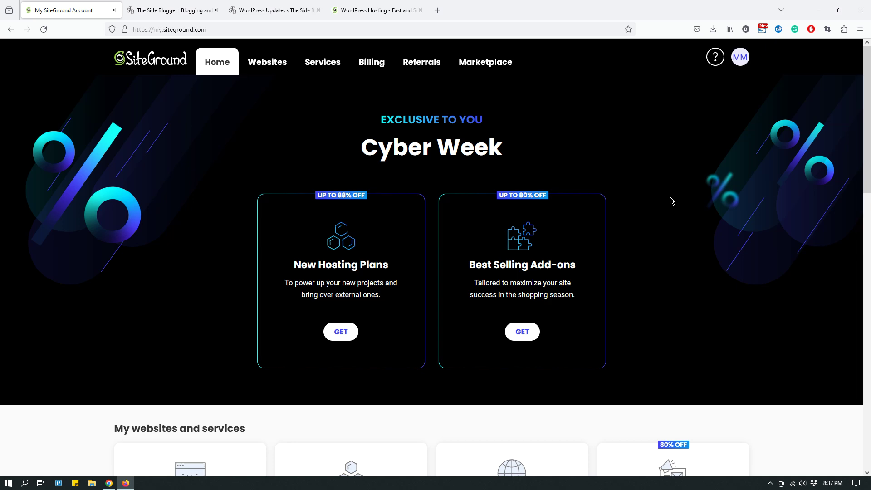
scroll(671, 198, "down", 10)
scroll(651, 199, "up", 10)
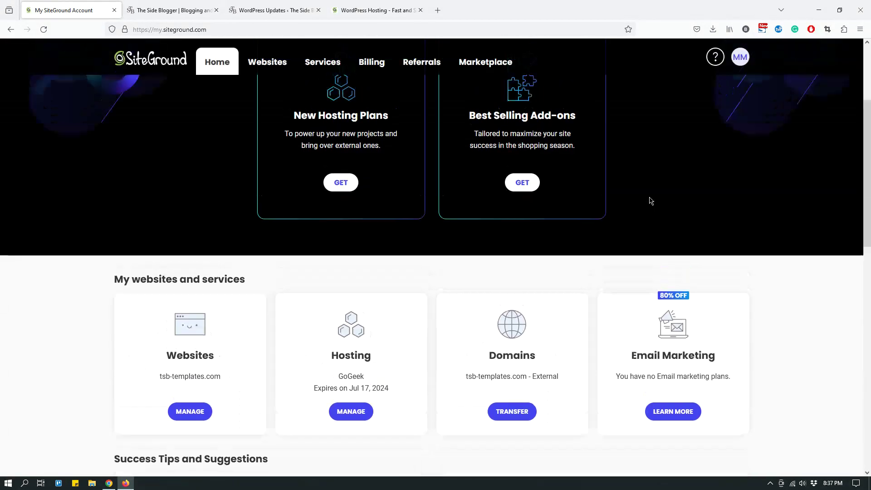
left_click(253, 16)
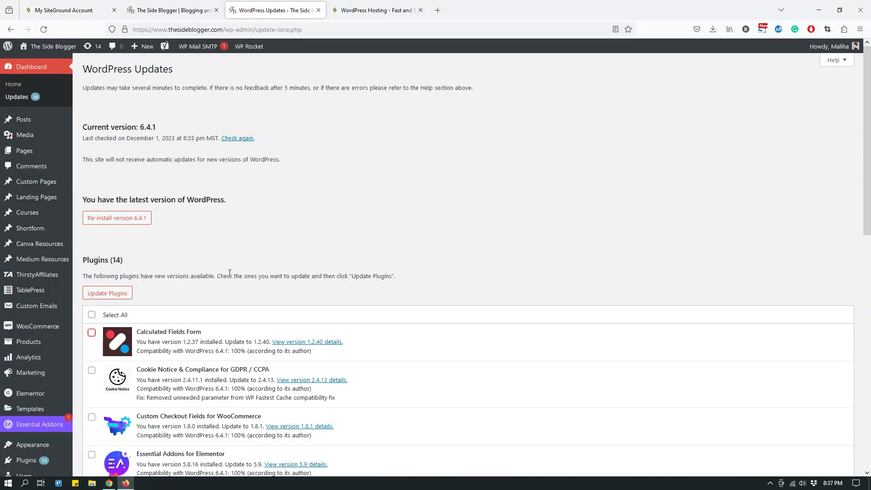
scroll(399, 264, "down", 5)
scroll(517, 227, "up", 4)
scroll(517, 229, "up", 1)
Open the website details of tsb-templates.com in the SiteGround account and launch its Site Tools
left_click(36, 11)
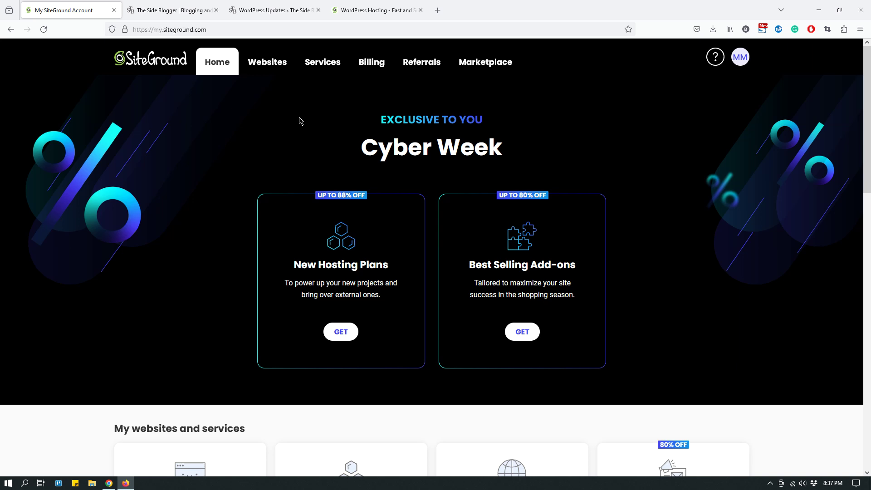
left_click(262, 68)
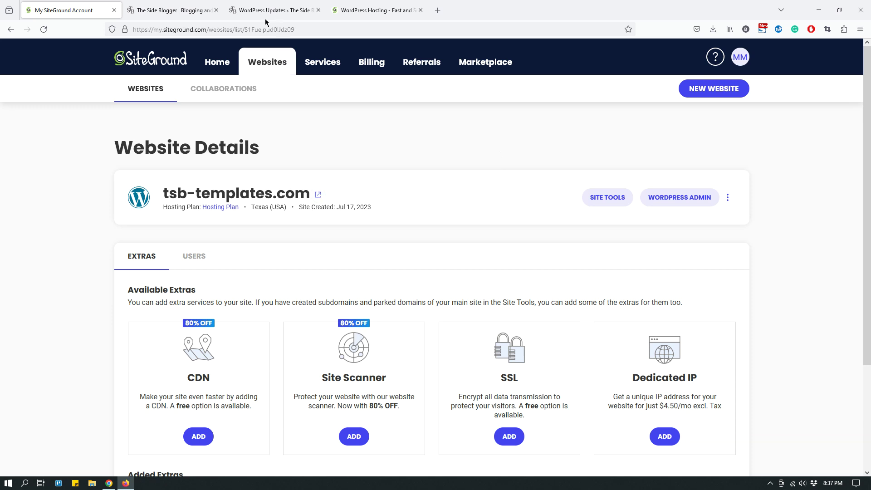
left_click(173, 10)
left_click(68, 11)
left_click(256, 66)
left_click(609, 199)
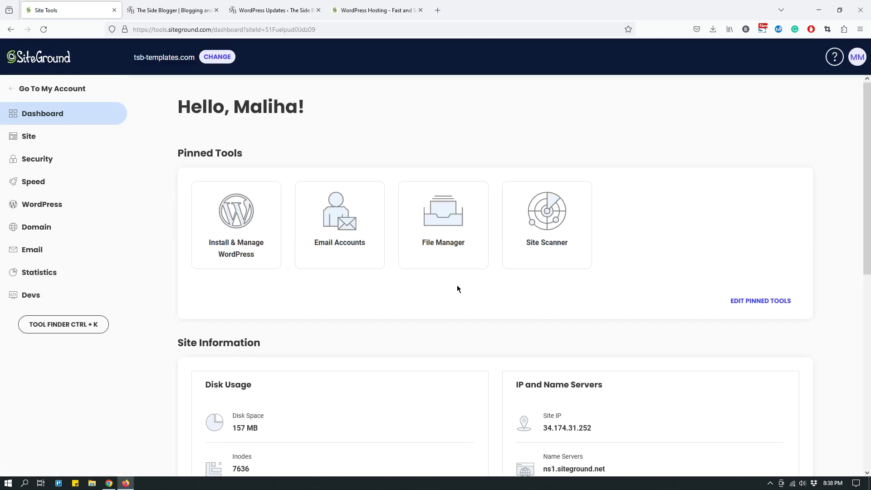
Open the Backups page in the Security section of Site Tools for tsb-templates.com
left_click(44, 183)
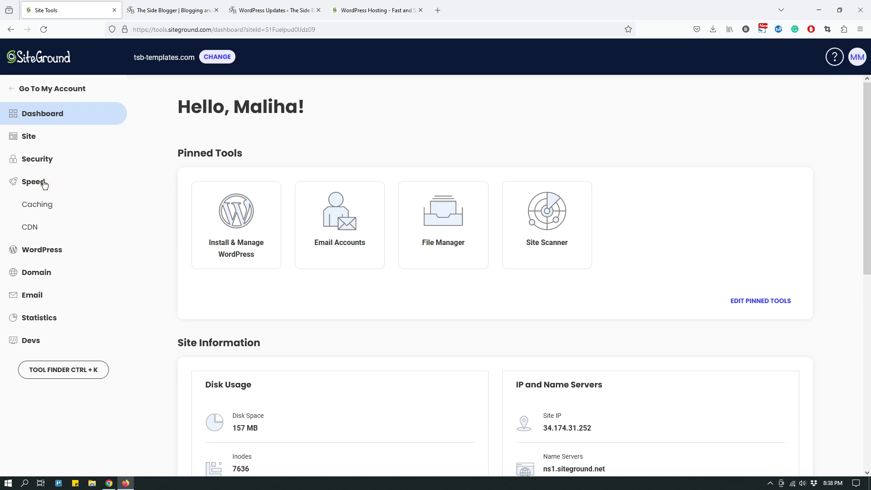
left_click(46, 162)
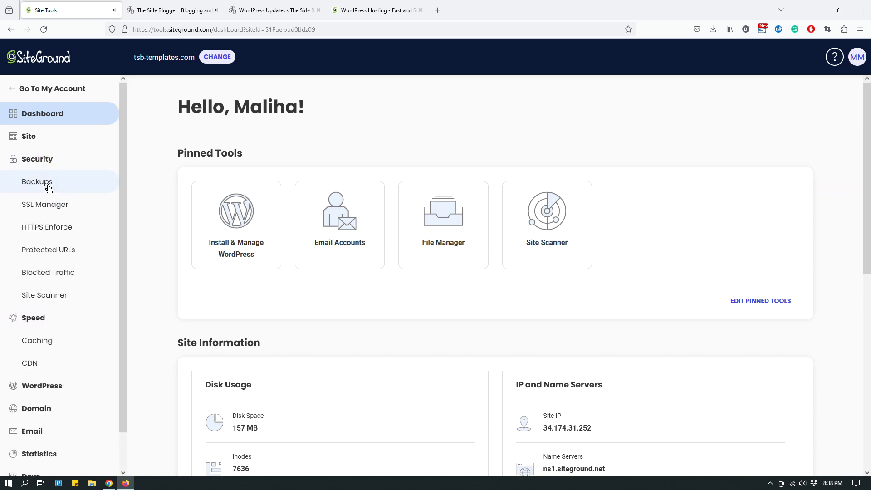
left_click(37, 183)
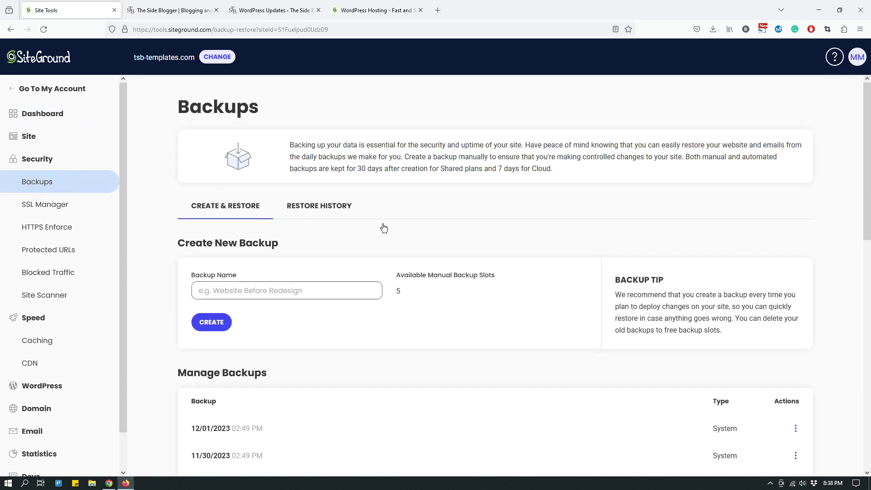
Examine the Create New Backup area and the dates and types of the backups listed under Manage Backups
scroll(480, 245, "down", 3)
scroll(476, 247, "up", 2)
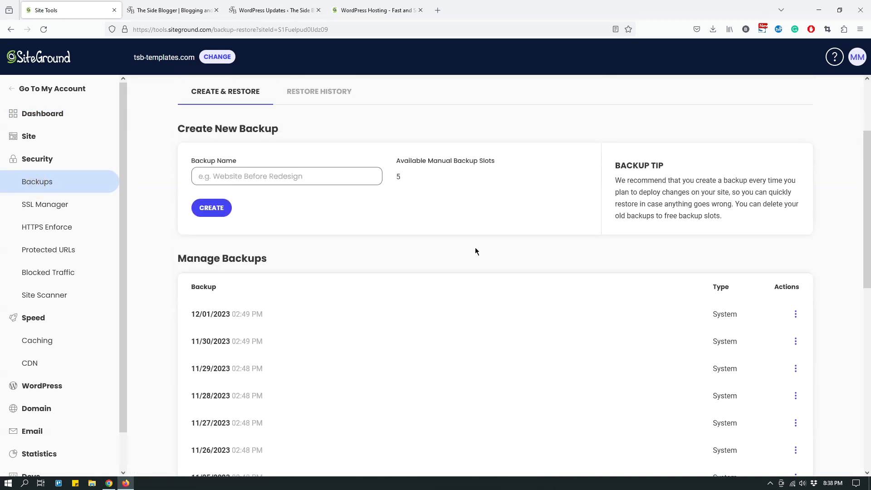
scroll(475, 247, "down", 4)
scroll(467, 232, "down", 1)
scroll(467, 233, "up", 2)
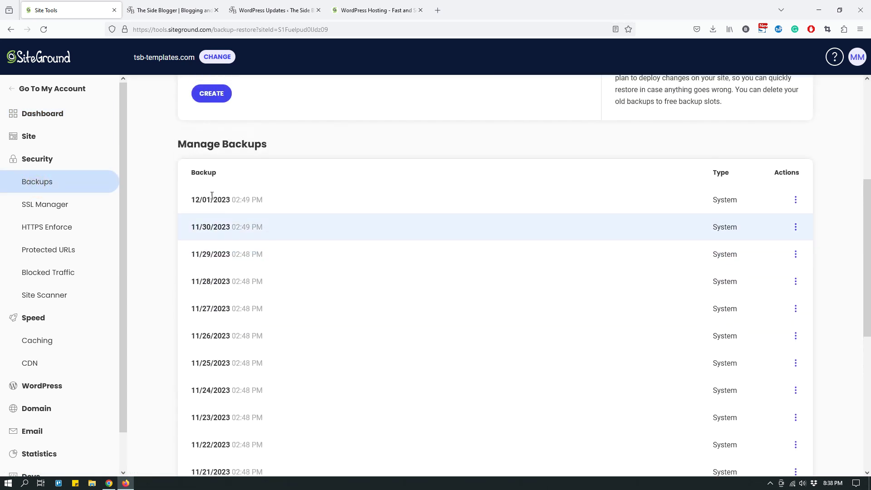
scroll(468, 204, "down", 5)
scroll(467, 212, "up", 5)
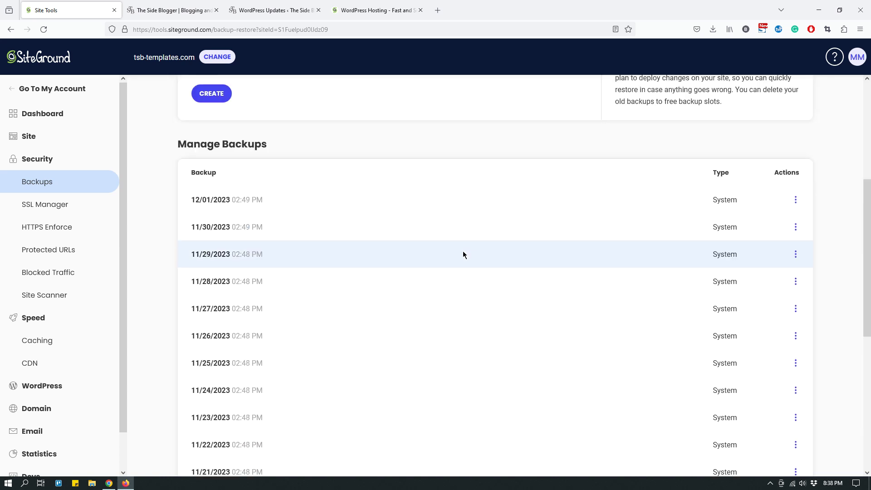
scroll(358, 243, "down", 5)
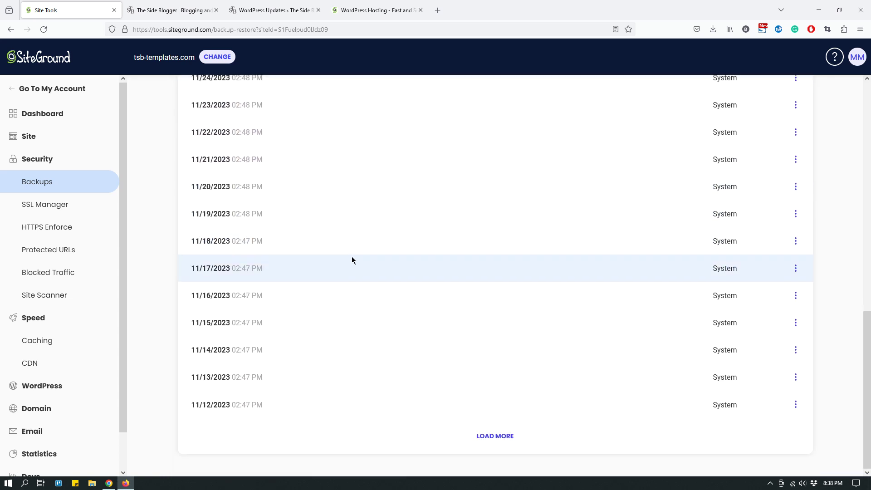
scroll(340, 290, "up", 8)
scroll(324, 320, "down", 3)
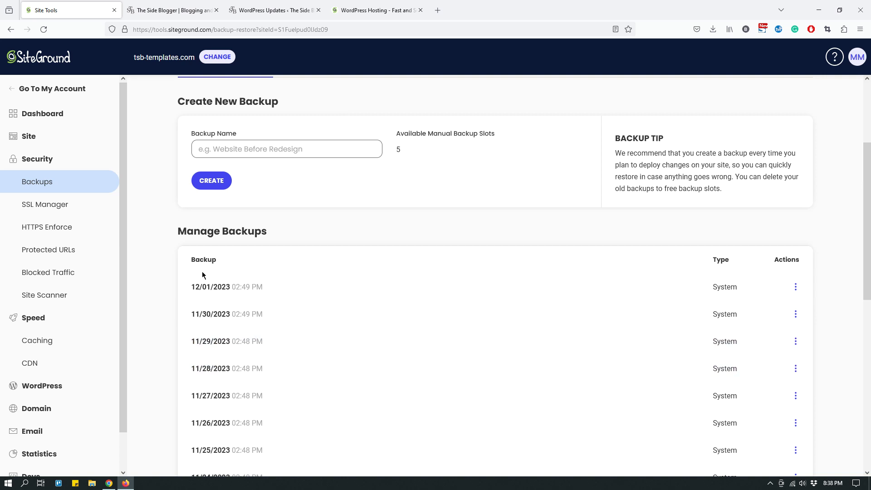
scroll(354, 332, "up", 2)
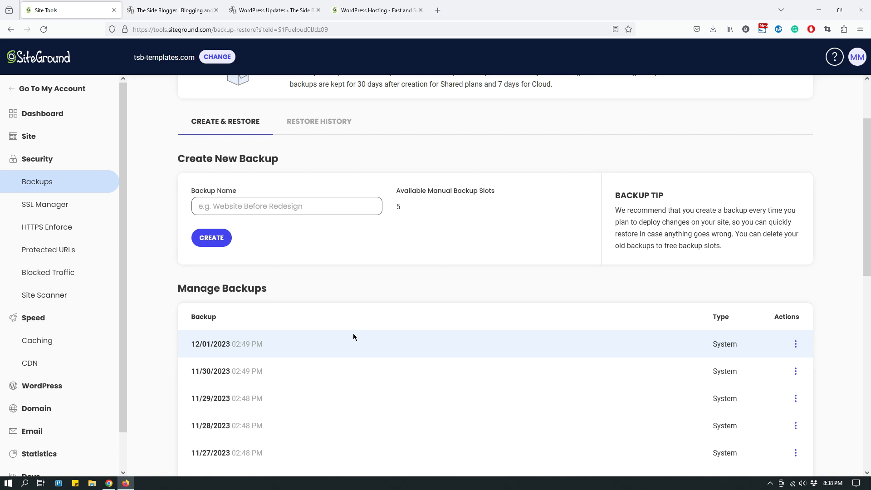
Create a manual backup of tsb-templates.com named Dec2-custom
left_click(318, 206)
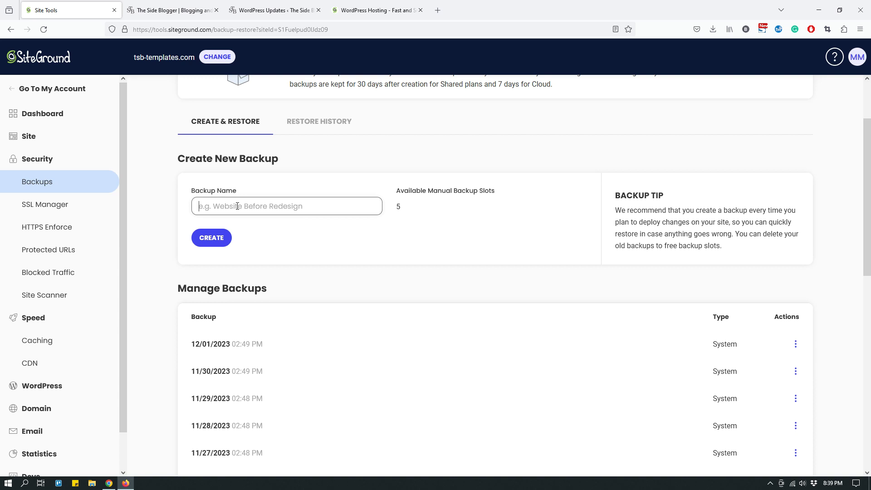
type("Dec2")
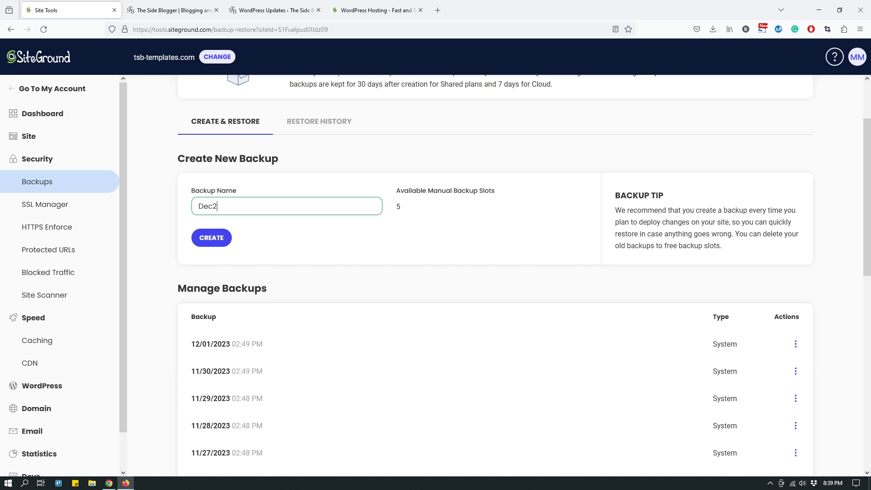
type("-custom")
left_click_drag(265, 205, 200, 206)
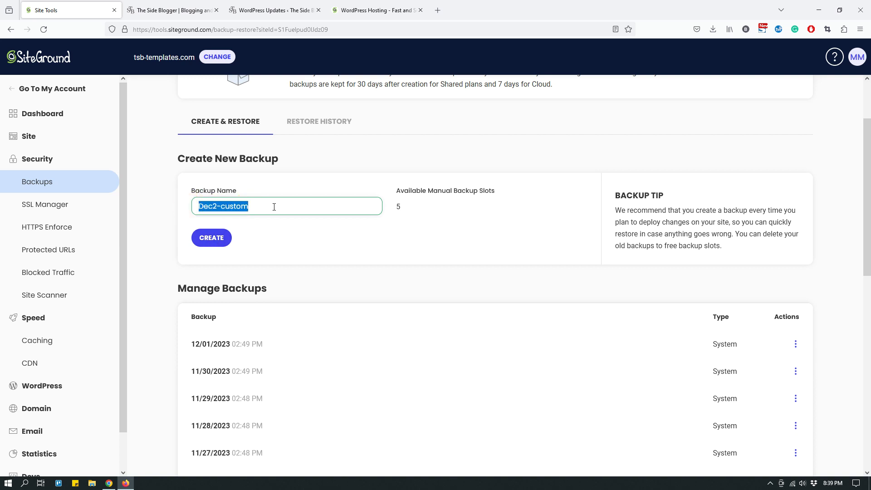
left_click(213, 243)
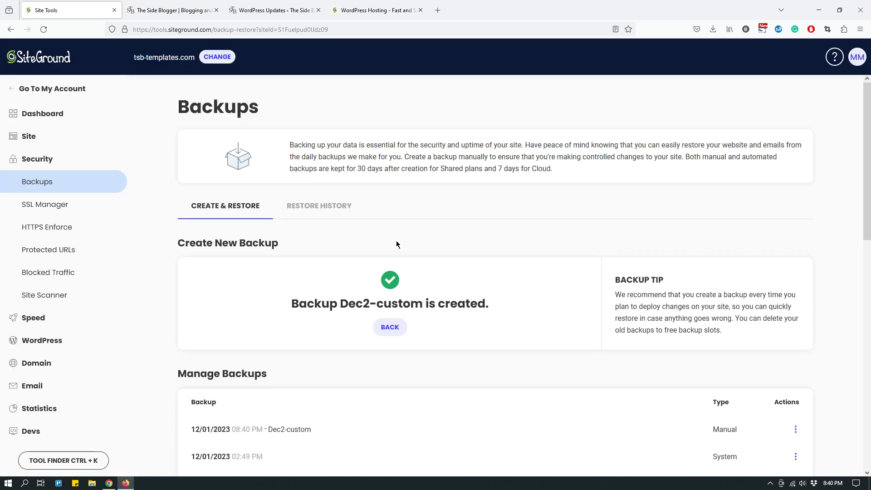
Examine the Manage Backups list, comparing the type of the Dec2-custom backup with the types of the older daily backups
scroll(500, 214, "down", 3)
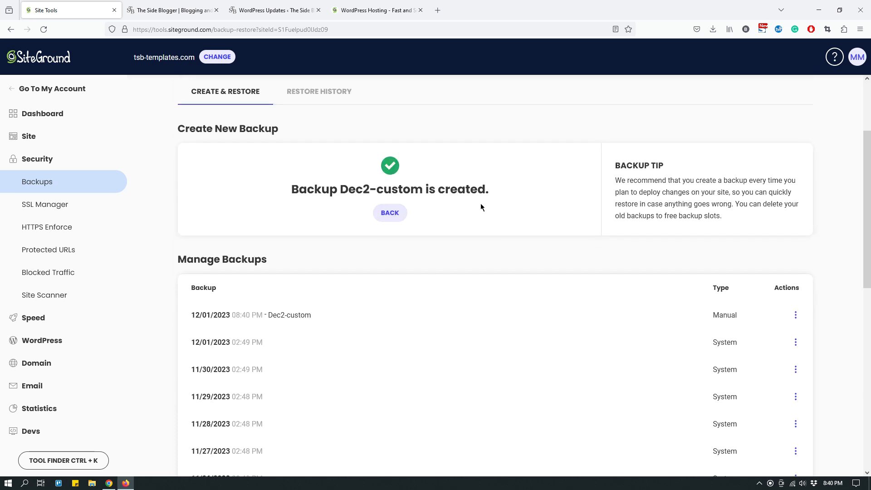
scroll(510, 196, "down", 3)
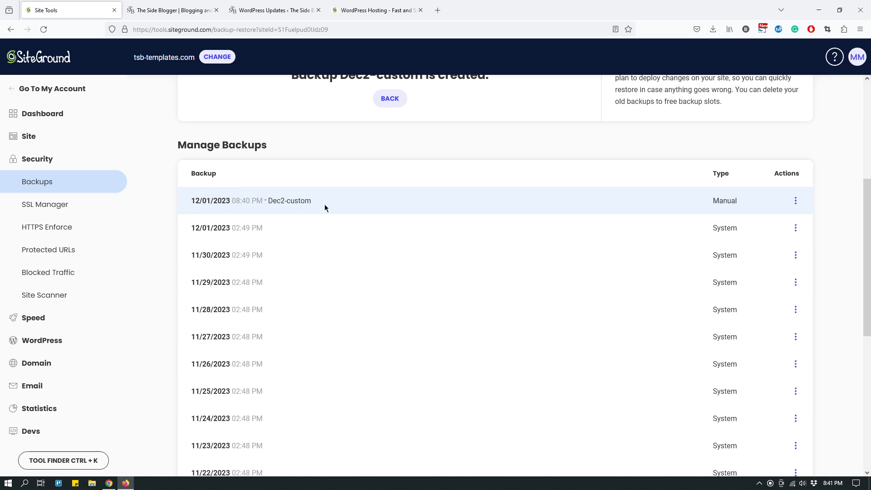
double_click(725, 175)
double_click(742, 201)
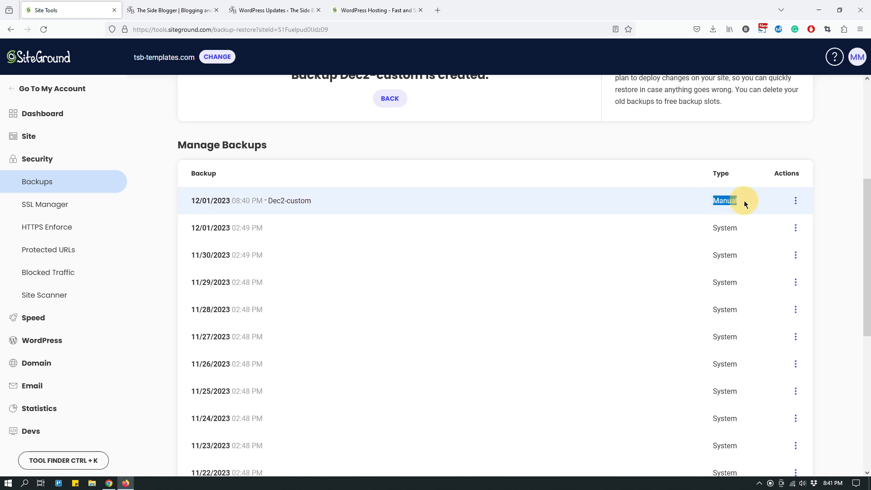
scroll(777, 221, "down", 3)
double_click(739, 114)
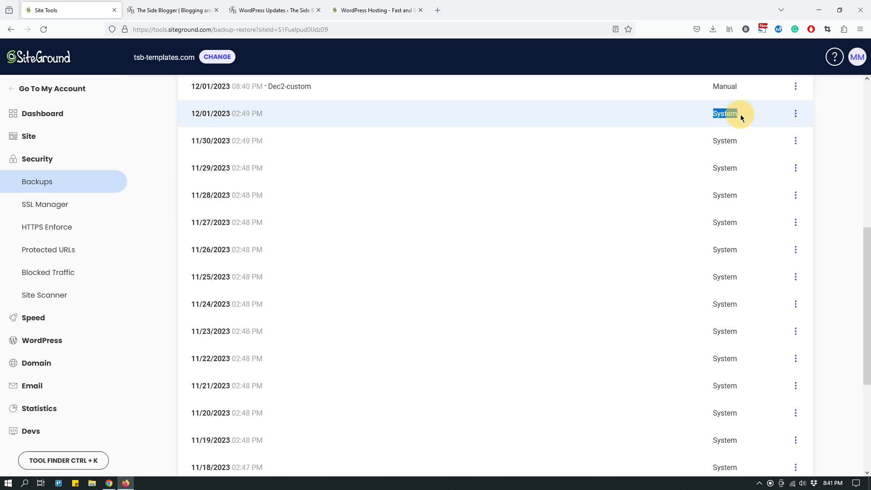
double_click(742, 141)
double_click(741, 168)
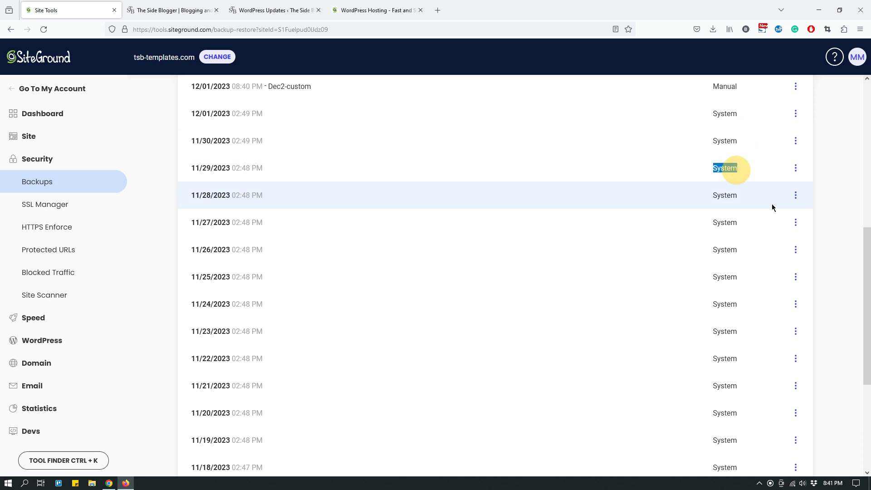
scroll(767, 213, "up", 4)
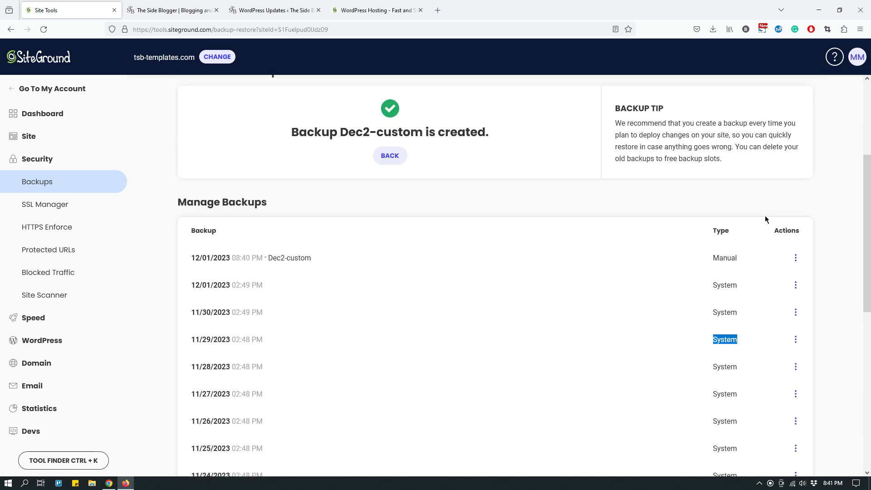
double_click(723, 258)
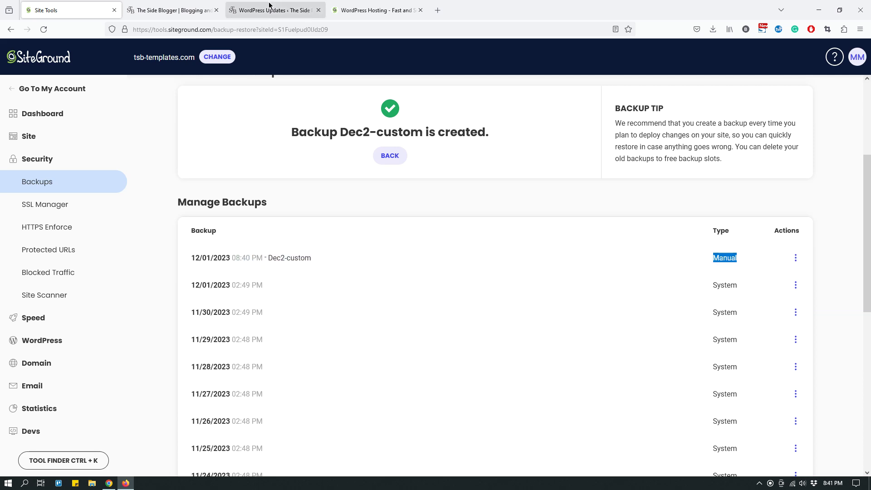
Switch to the WordPress Updates page of The Side Blogger and review the plugins with pending updates
left_click(257, 10)
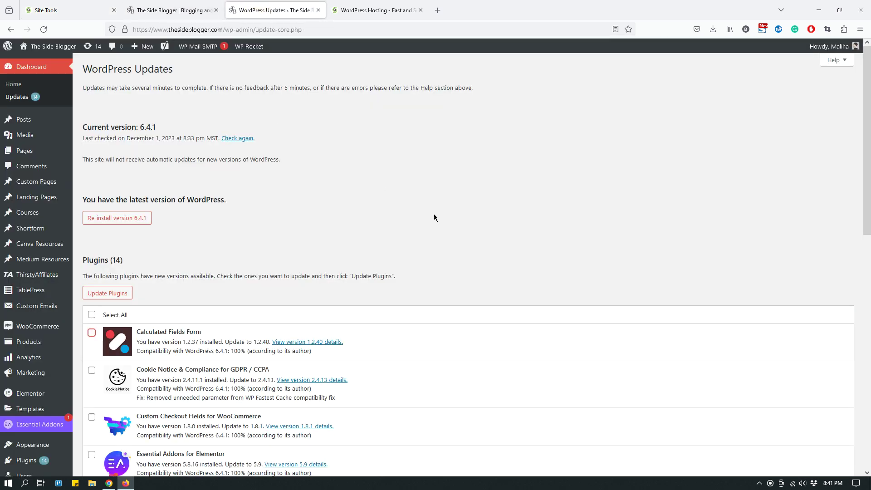
scroll(433, 217, "down", 6)
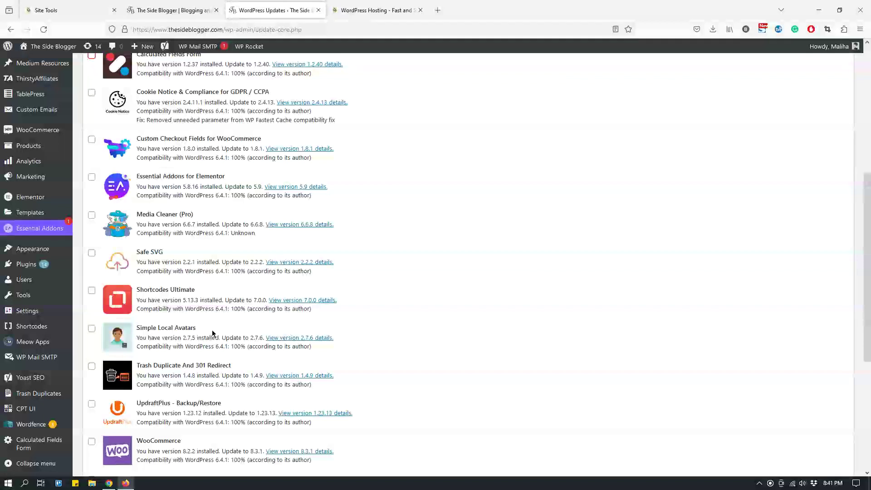
scroll(480, 274, "up", 3)
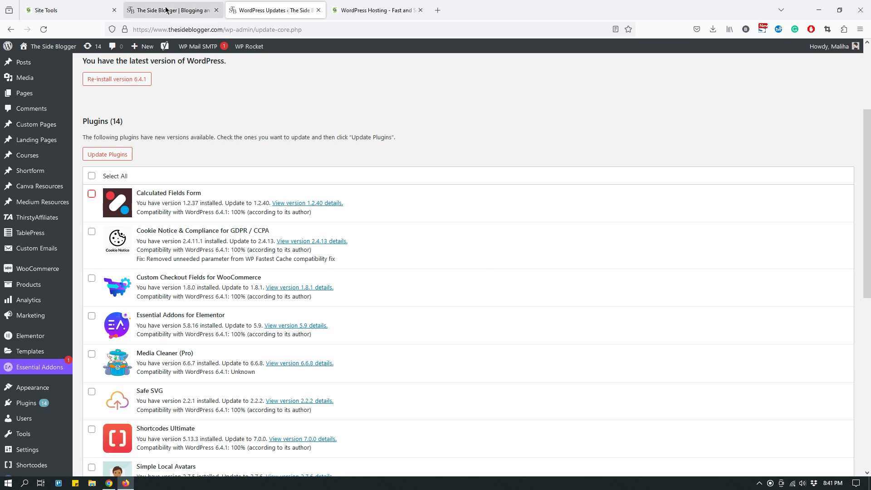
Return to Site Tools and restore all files and databases from the Dec2-custom backup, then close the completion dialog
left_click(32, 3)
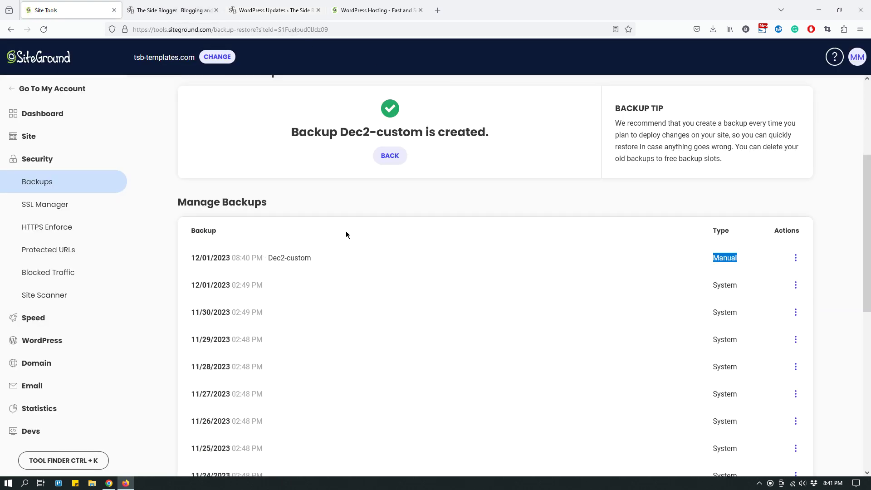
left_click(841, 241)
scroll(841, 242, "up", 5)
scroll(826, 263, "down", 5)
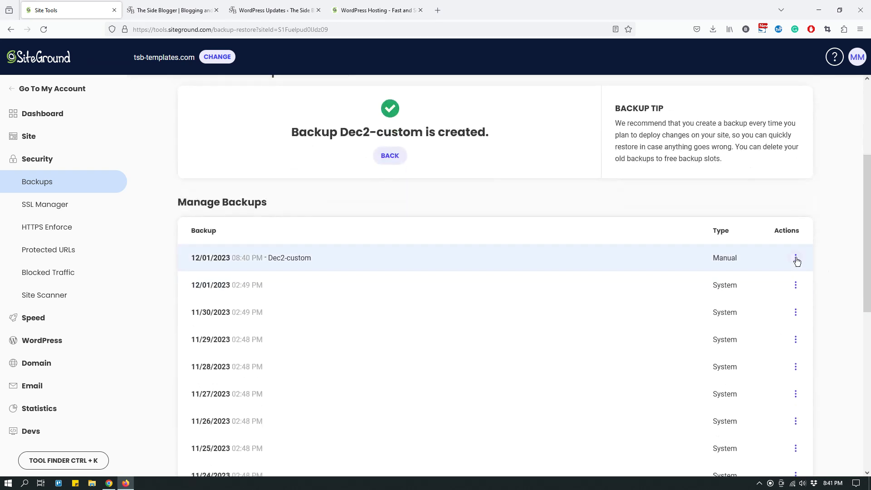
left_click(797, 259)
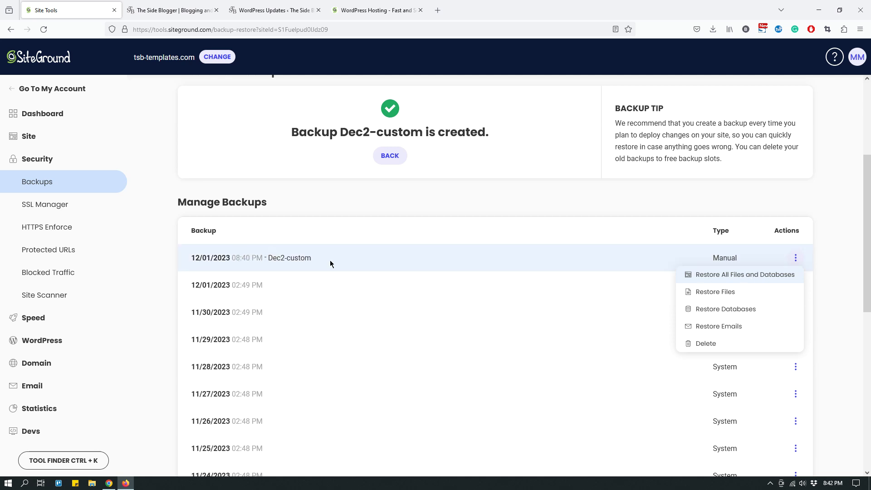
left_click(733, 273)
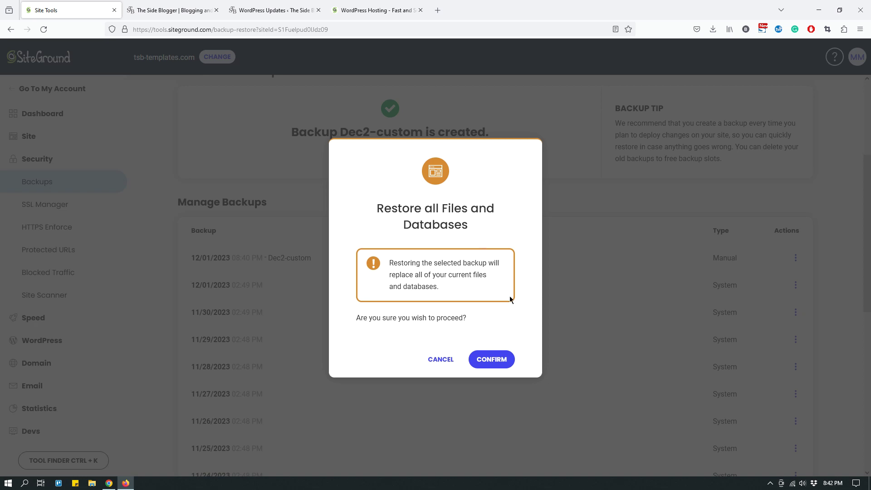
left_click(501, 358)
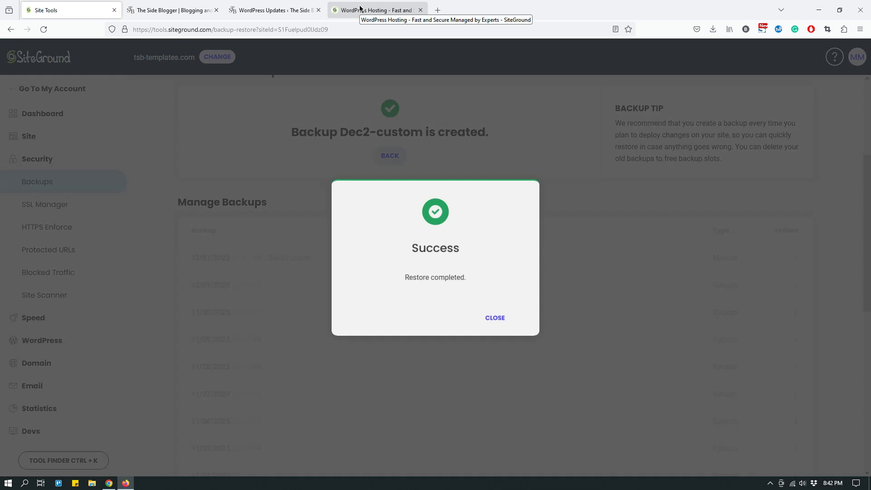
left_click(496, 320)
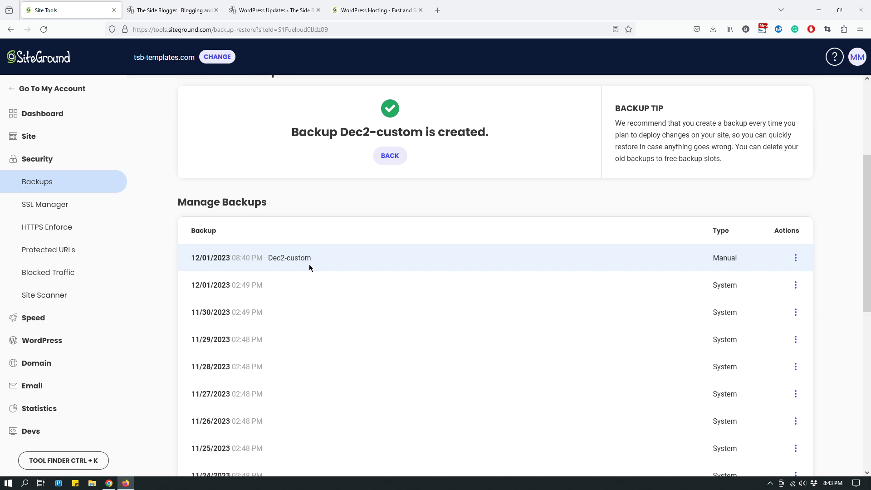
Check The Side Blogger home page and return to the overview of the Backups page in Site Tools
left_click(183, 14)
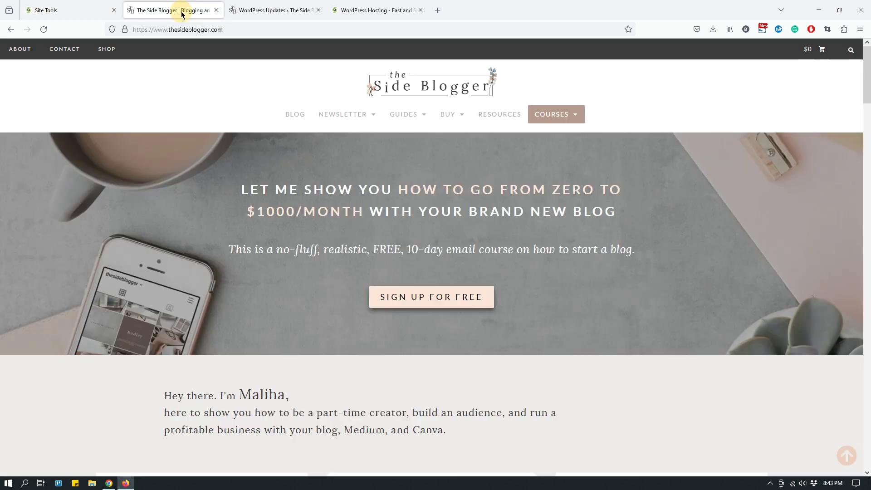
left_click(246, 15)
left_click(146, 9)
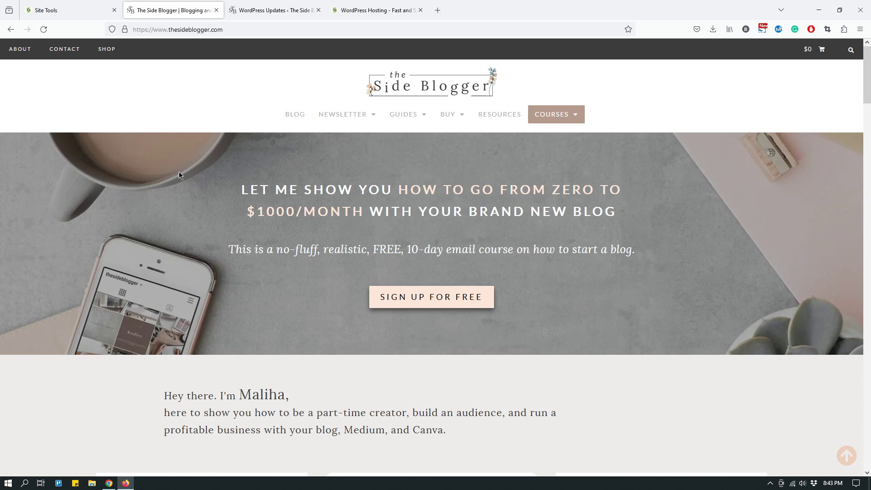
left_click(51, 17)
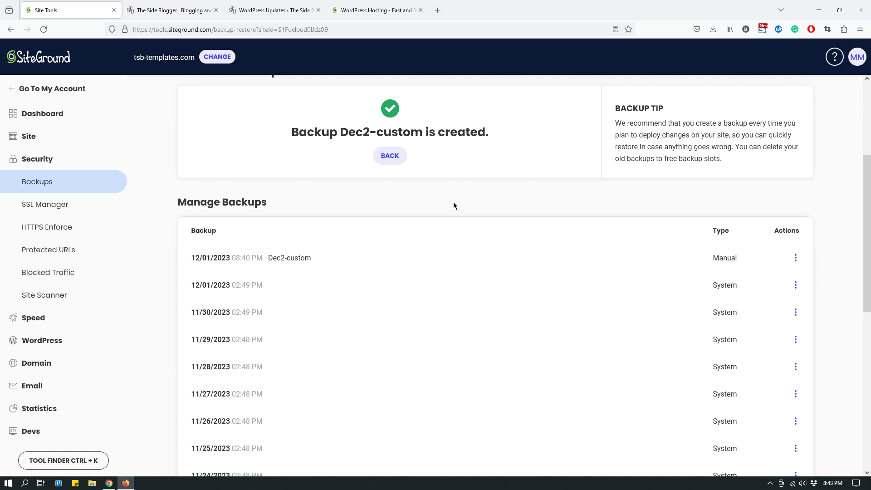
scroll(464, 196, "up", 4)
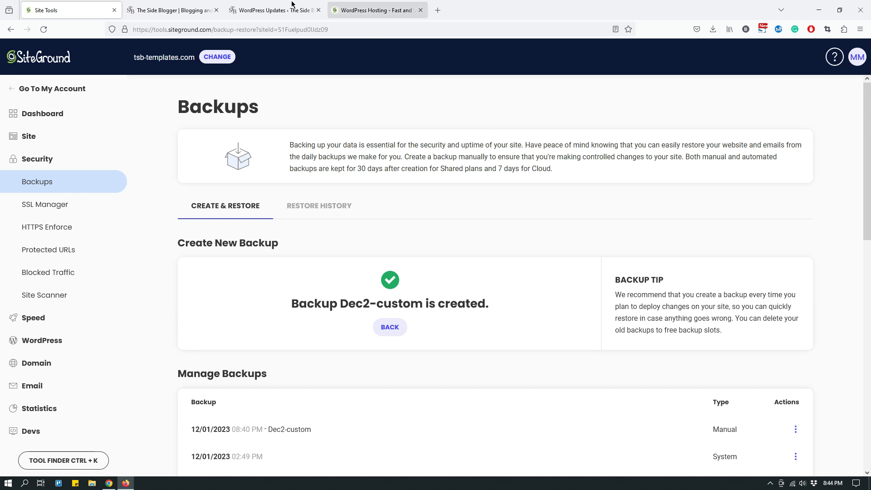
Review the WordPress Hosting Plans on the SiteGround site, examining the GrowBig plan's price and features beside StartUp and GoGeek
left_click(405, 9)
scroll(527, 255, "down", 5)
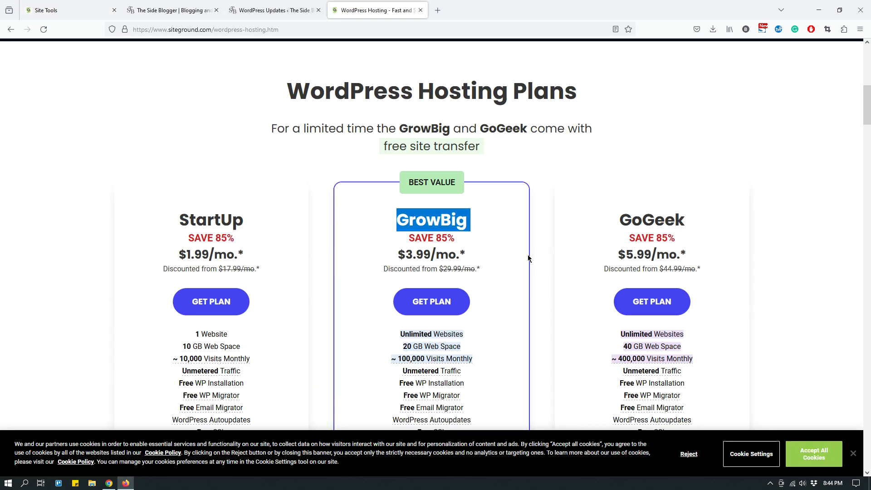
scroll(501, 199, "up", 8)
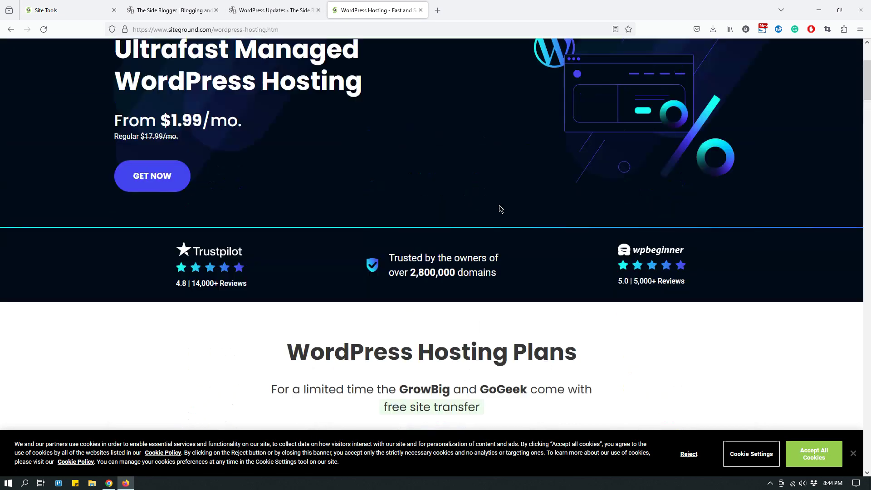
scroll(499, 219, "down", 5)
scroll(499, 219, "down", 3)
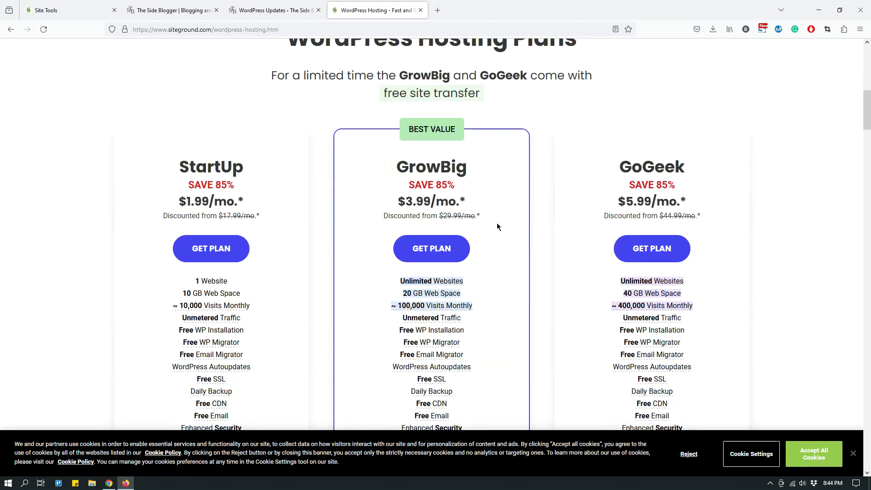
left_click_drag(397, 201, 464, 203)
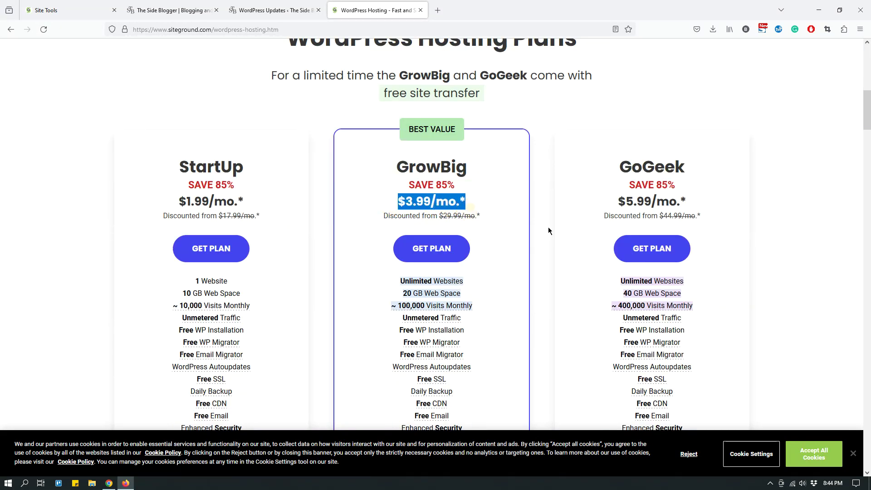
scroll(548, 227, "up", 8)
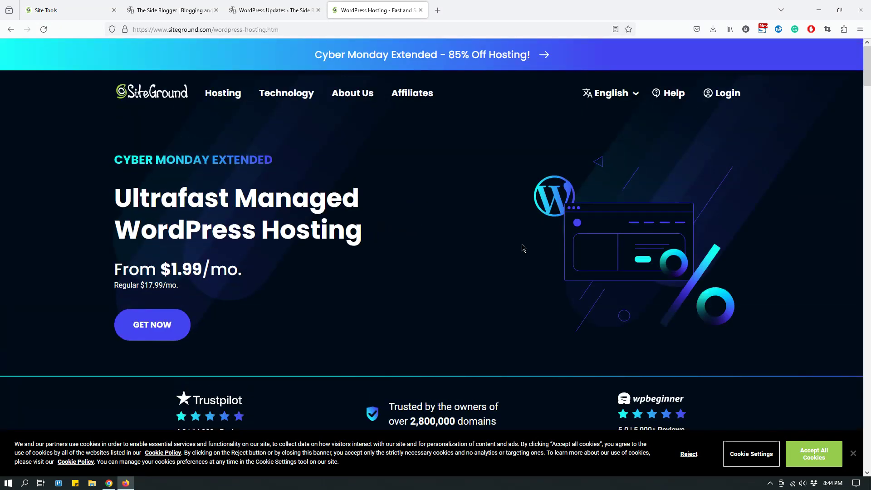
scroll(524, 247, "down", 6)
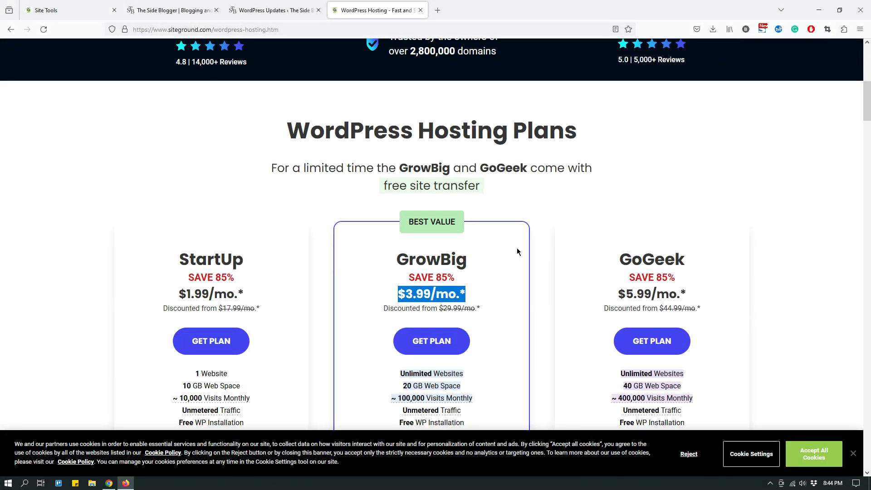
scroll(516, 252, "up", 4)
scroll(515, 251, "down", 5)
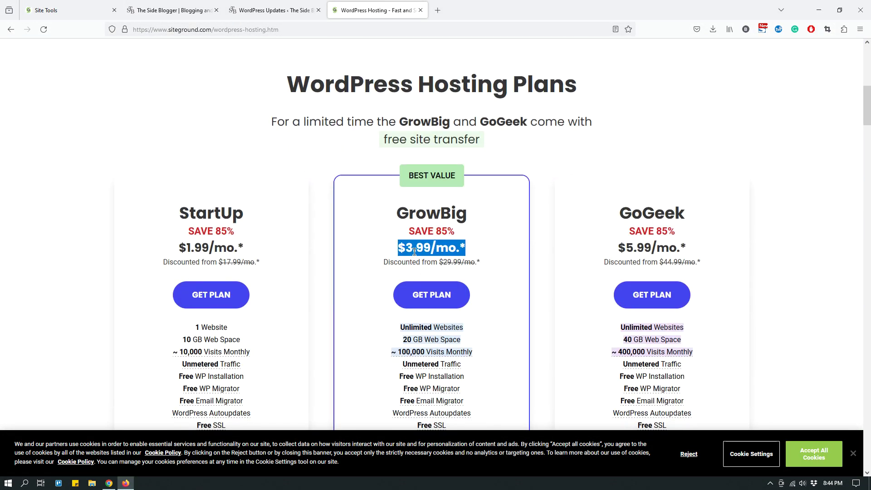
left_click(393, 249)
left_click_drag(409, 250, 472, 248)
scroll(504, 220, "up", 4)
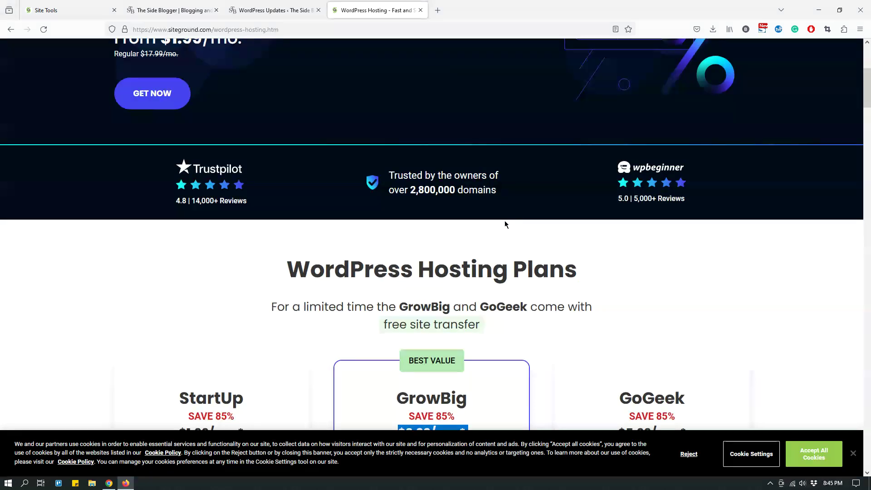
scroll(505, 220, "down", 6)
left_click_drag(382, 116, 475, 119)
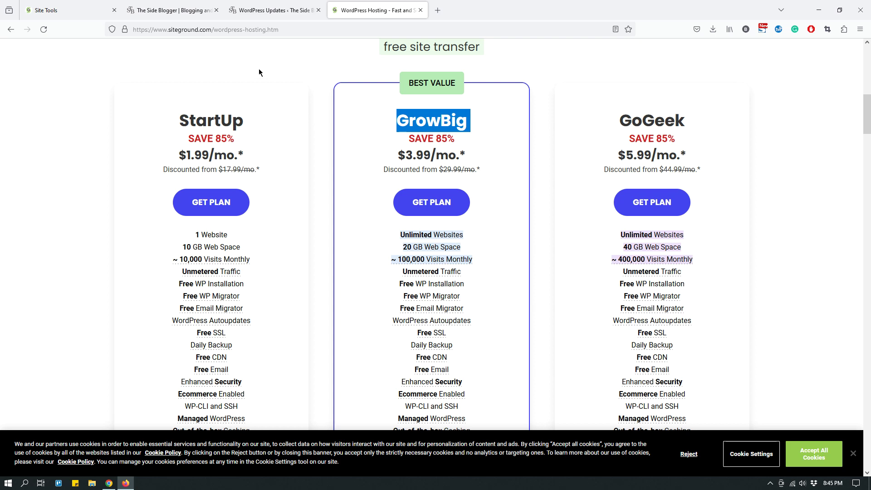
Look through The Side Blogger home page down to the section on selling Canva templates
left_click(177, 11)
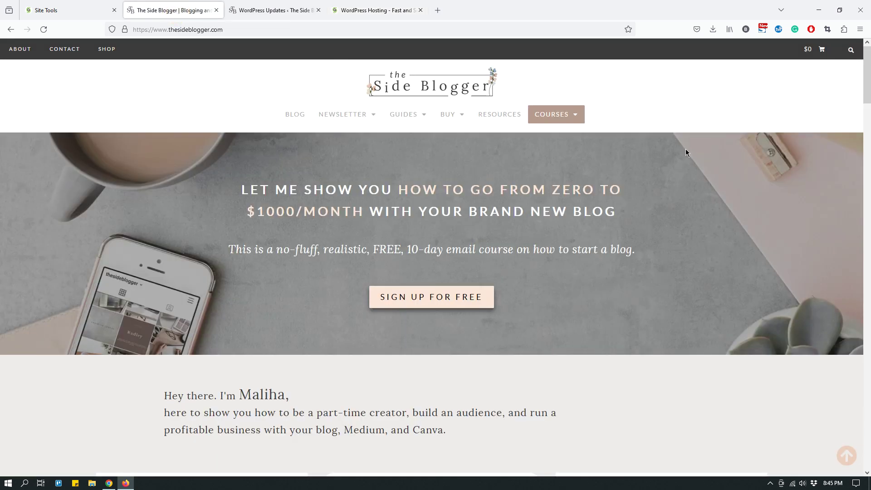
scroll(685, 152, "down", 20)
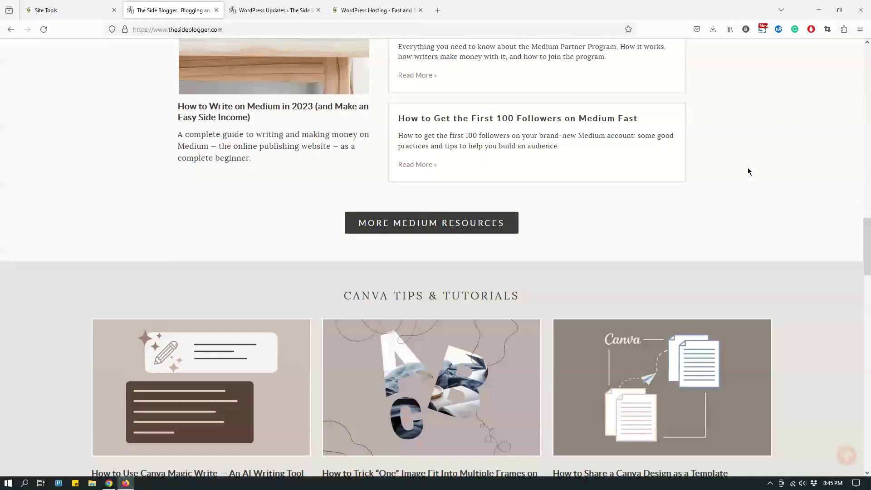
scroll(747, 164, "down", 6)
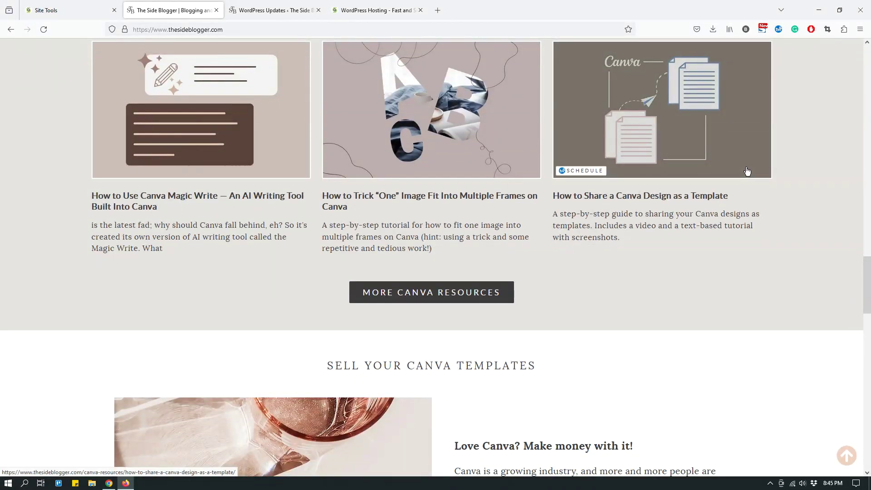
scroll(769, 317, "down", 4)
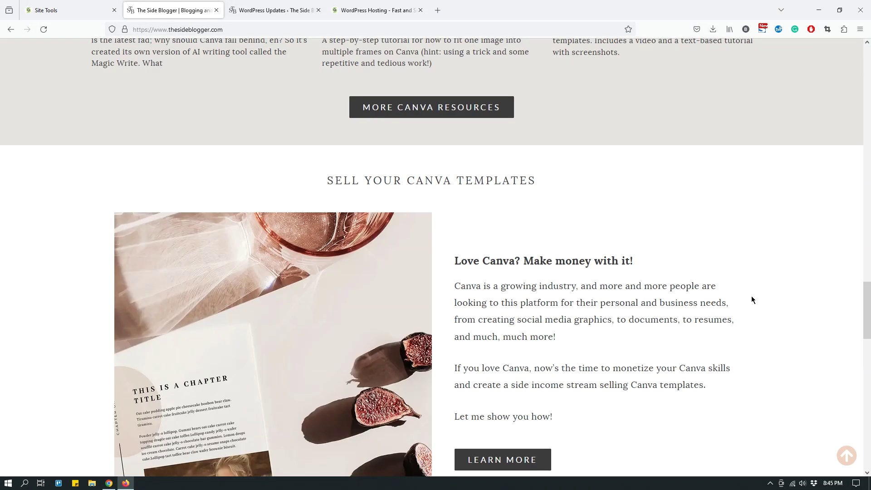